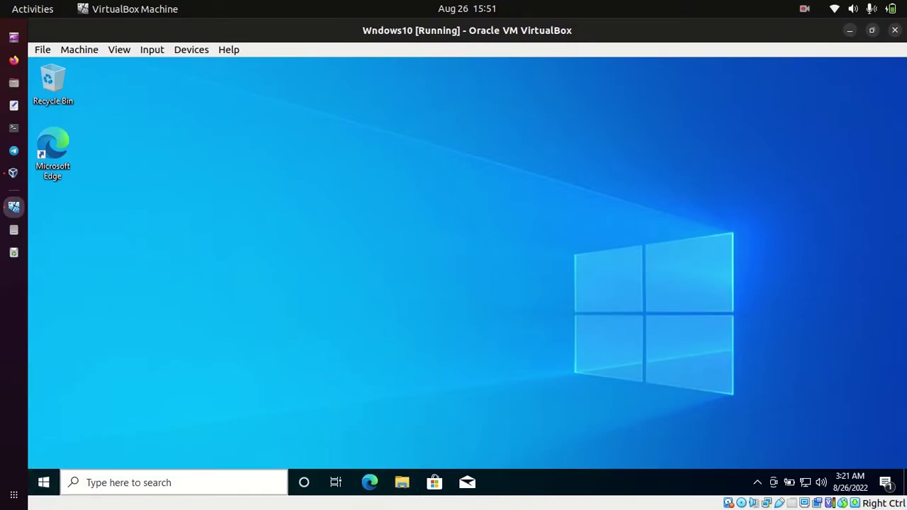
# Step: Open Microsoft Edge and search Bing for 'java download'
pyautogui.click(368, 482)
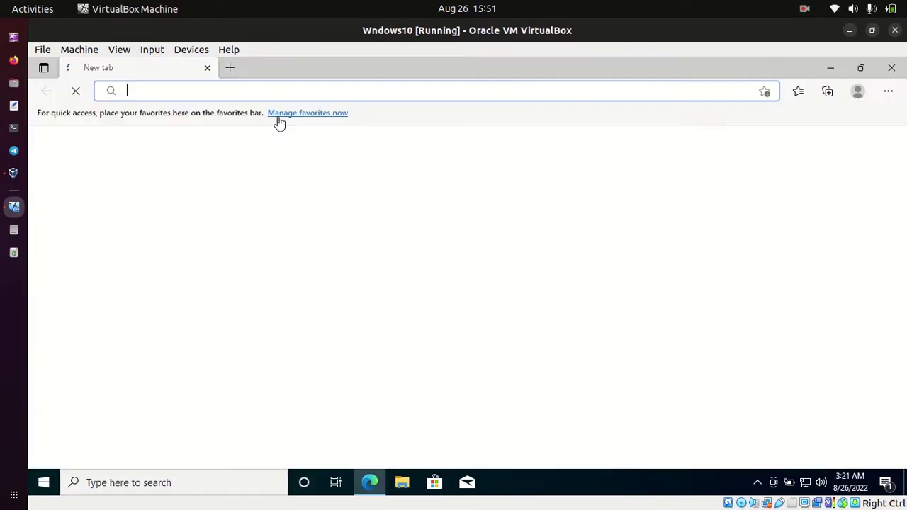
pyautogui.write('ja')
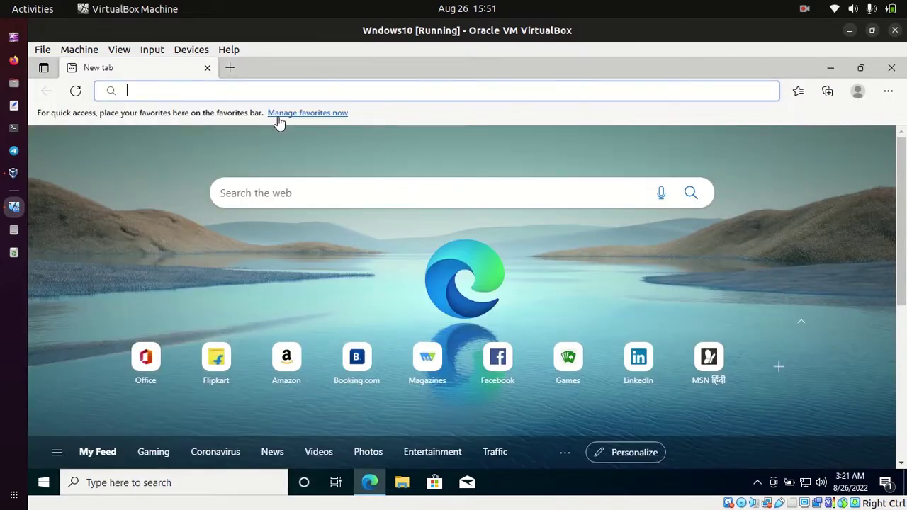
pyautogui.write('va downloa')
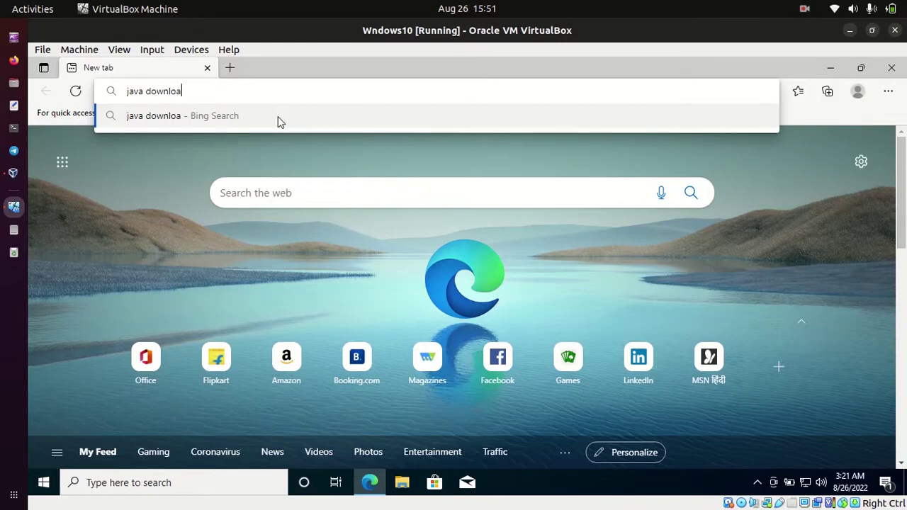
pyautogui.write('d')
pyautogui.press('Return')
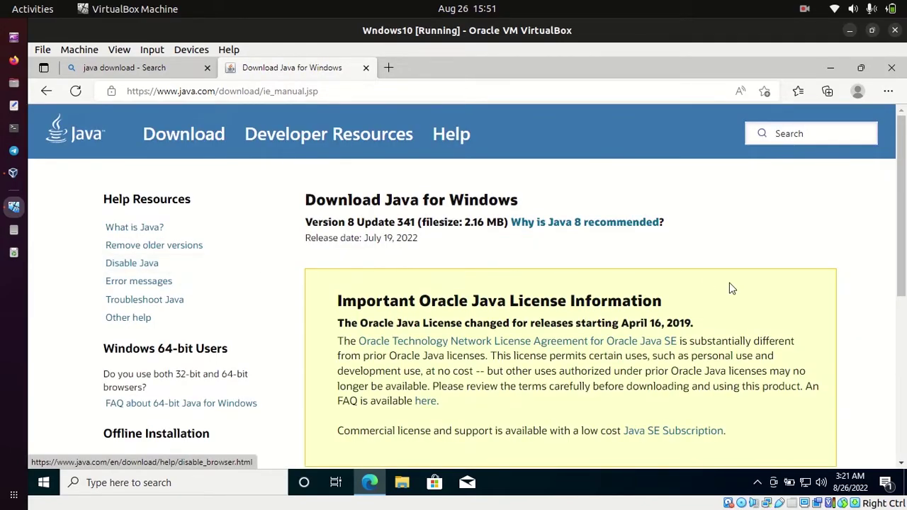
# Step: Start the JavaSetup8u341.exe download from java.com, cancel it, and return to the results
pyautogui.scroll(-3, 731, 287)
pyautogui.scroll(-1, 647, 253)
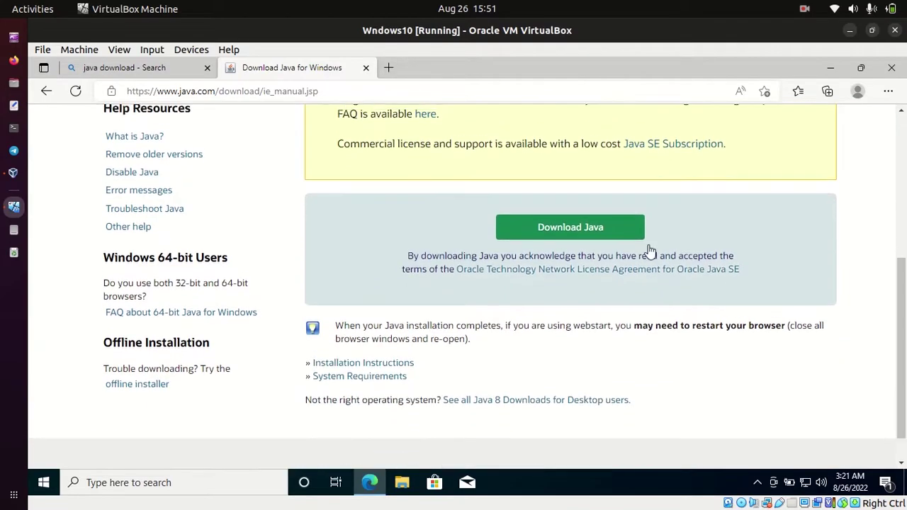
pyautogui.click(565, 232)
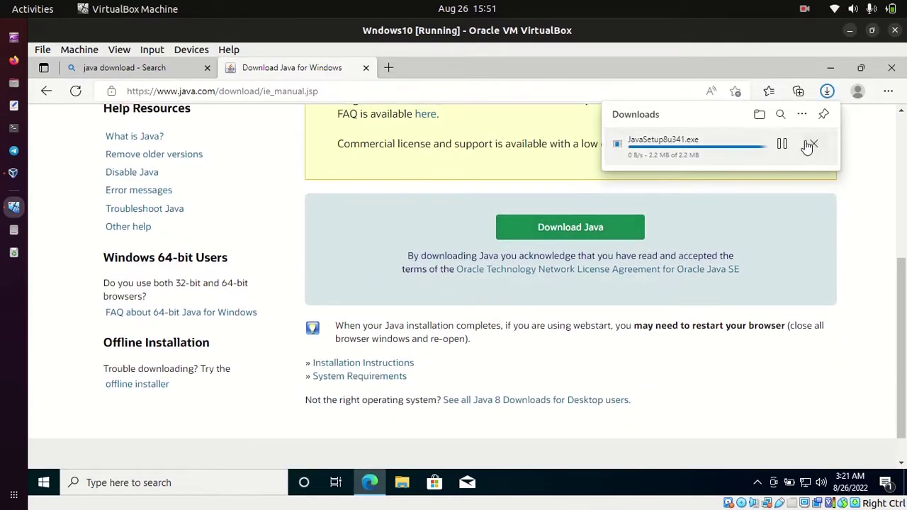
pyautogui.click(812, 145)
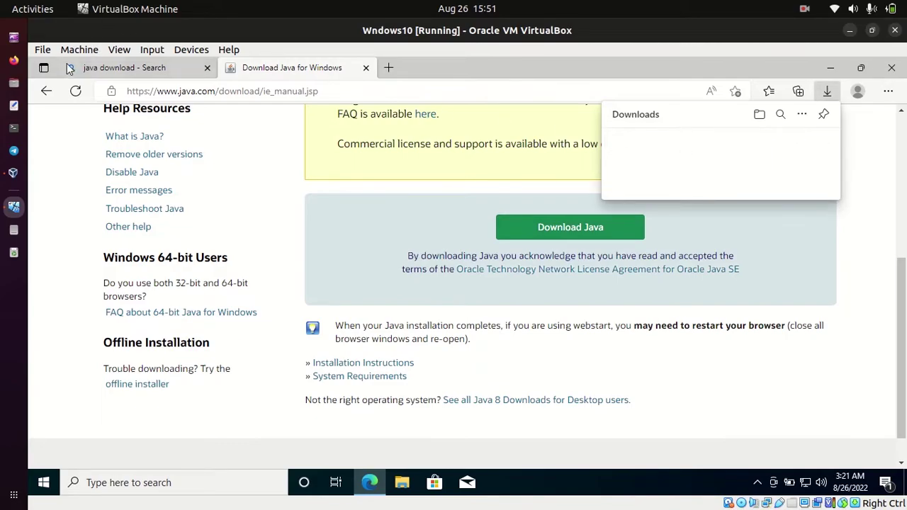
pyautogui.click(46, 91)
# Step: Open the 'Java Downloads | Oracle' result and close the search results tab
pyautogui.scroll(-1, 301, 310)
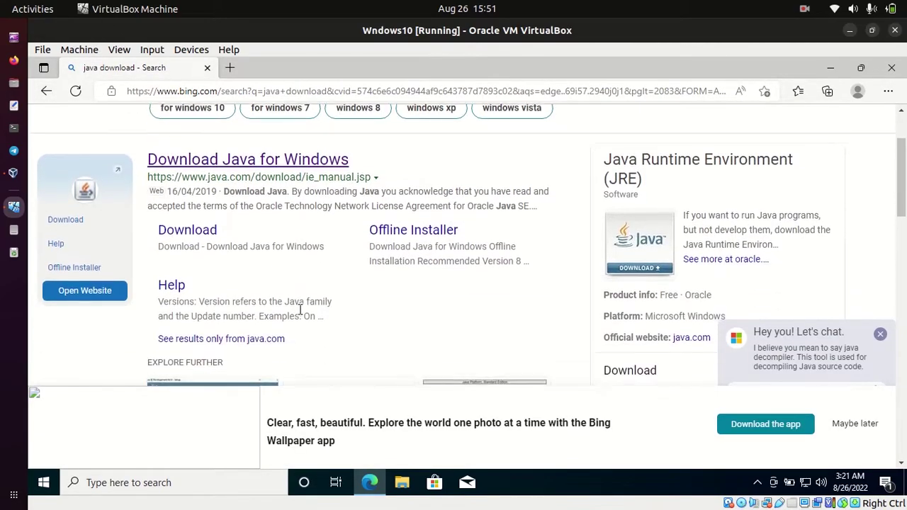
pyautogui.scroll(-1, 300, 310)
pyautogui.scroll(-1, 300, 310)
pyautogui.scroll(-1, 300, 310)
pyautogui.scroll(-1, 300, 309)
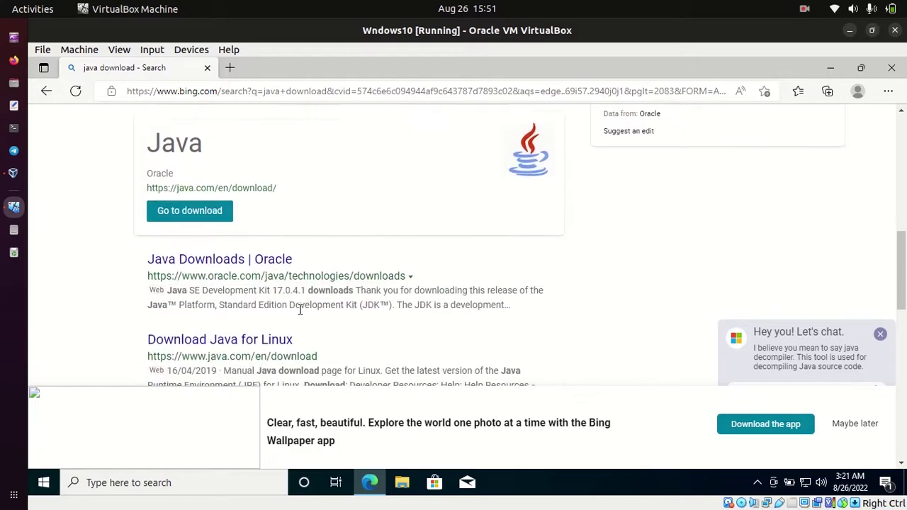
pyautogui.click(283, 251)
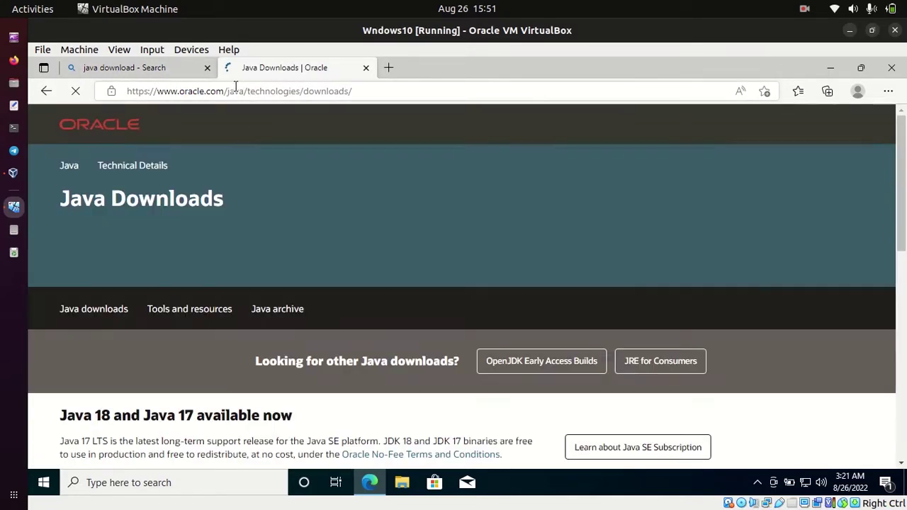
pyautogui.click(207, 68)
# Step: Find 'java 8' on the page and show the JDK 8u341 Windows installers
pyautogui.hotkey('ctrl', 'f')
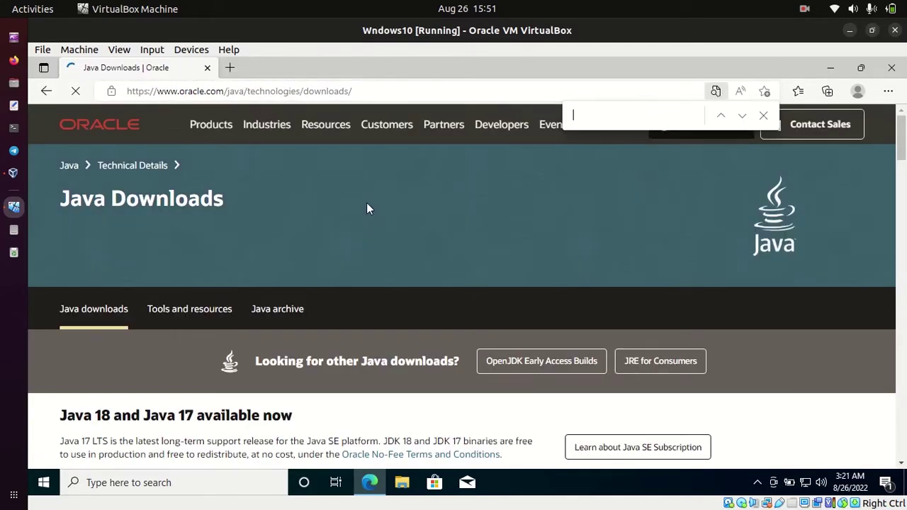
pyautogui.write('java')
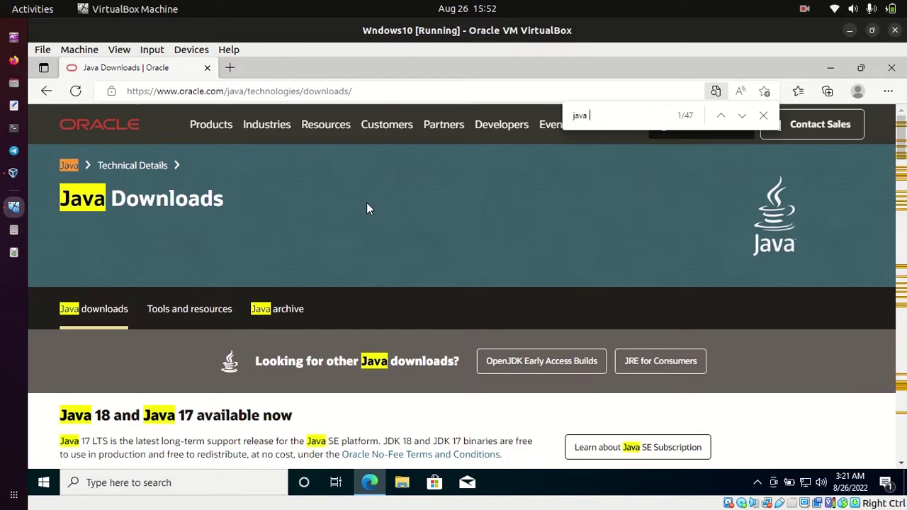
pyautogui.write(' 8')
pyautogui.scroll(-2, 273, 405)
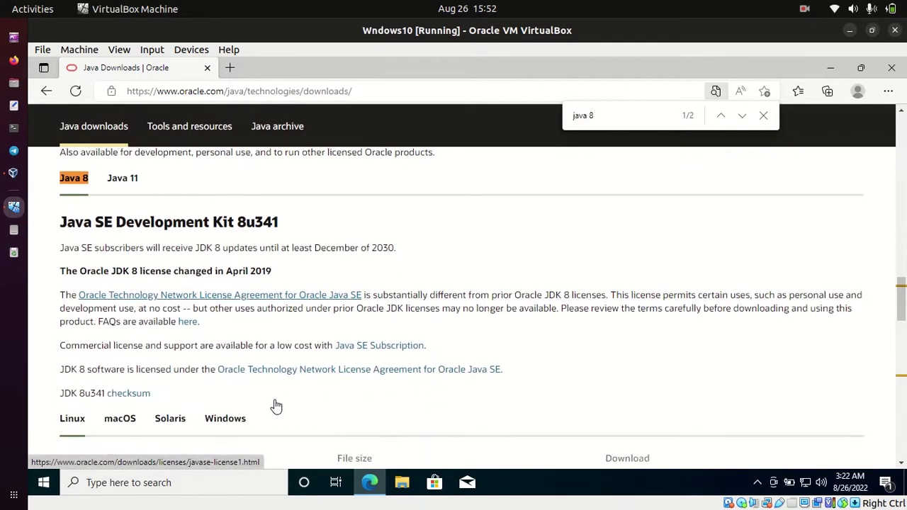
pyautogui.click(230, 378)
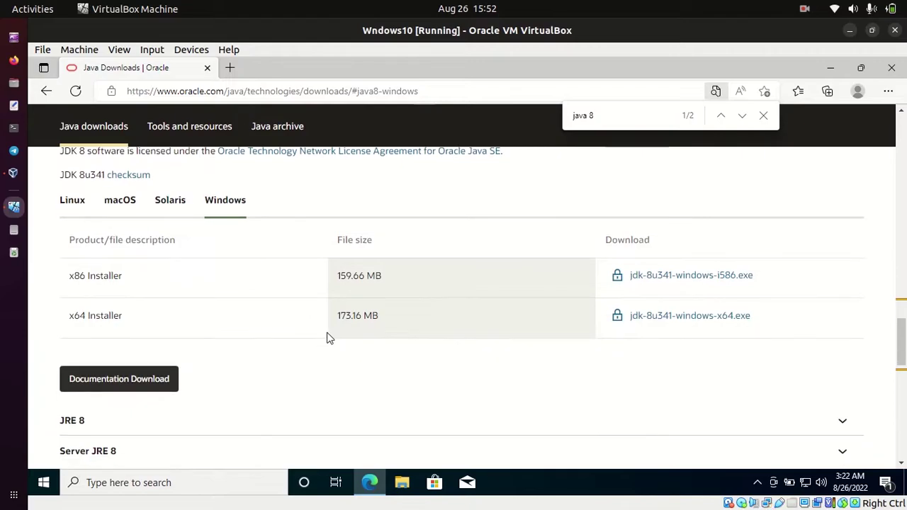
# Step: Accept the Oracle license and start downloading jdk-8u341-windows-x64.exe
pyautogui.click(669, 317)
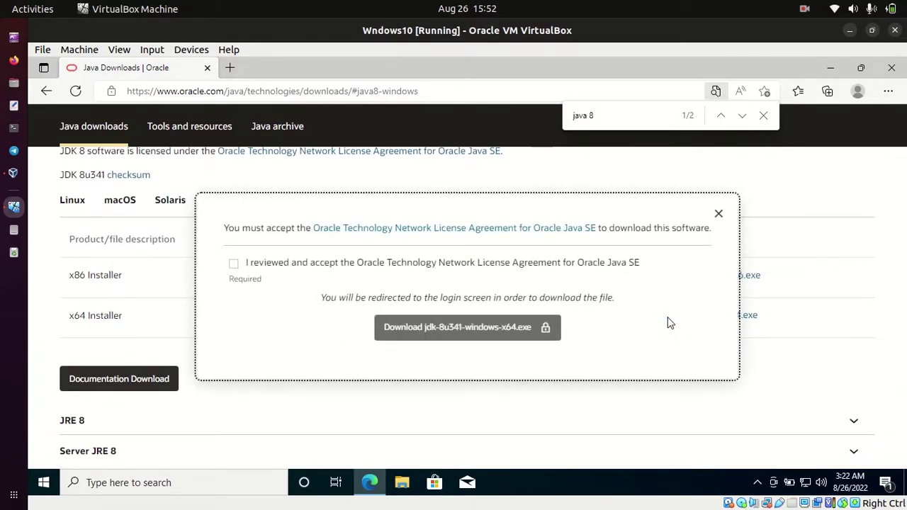
pyautogui.press('space')
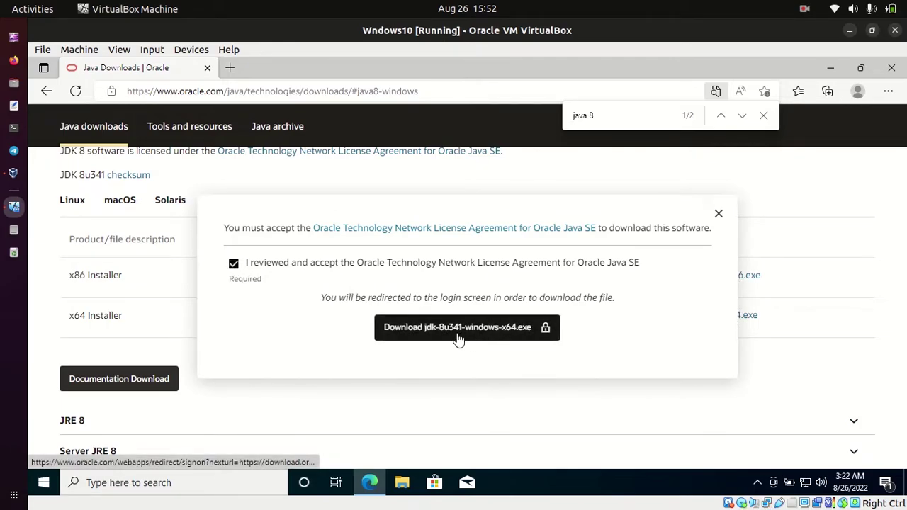
pyautogui.click(458, 339)
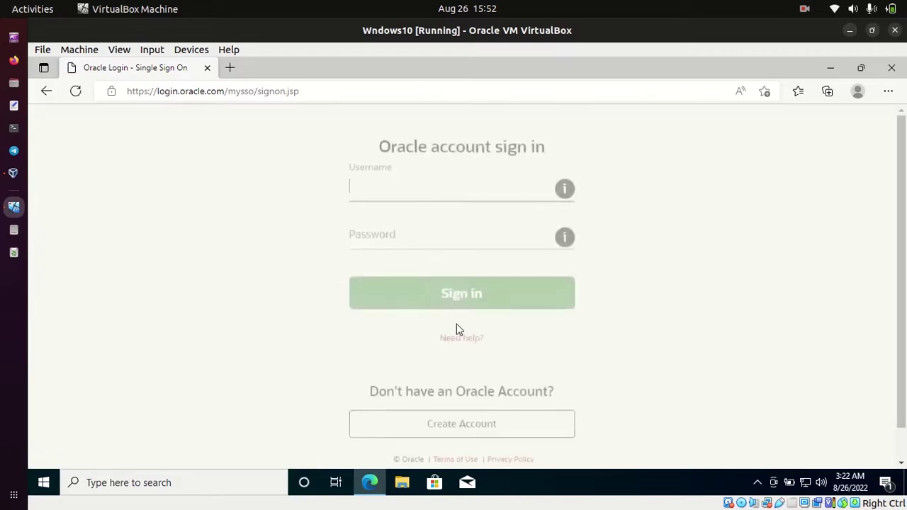
# Step: Let the JDK installer download finish, then close Edge
pyautogui.click(804, 14)
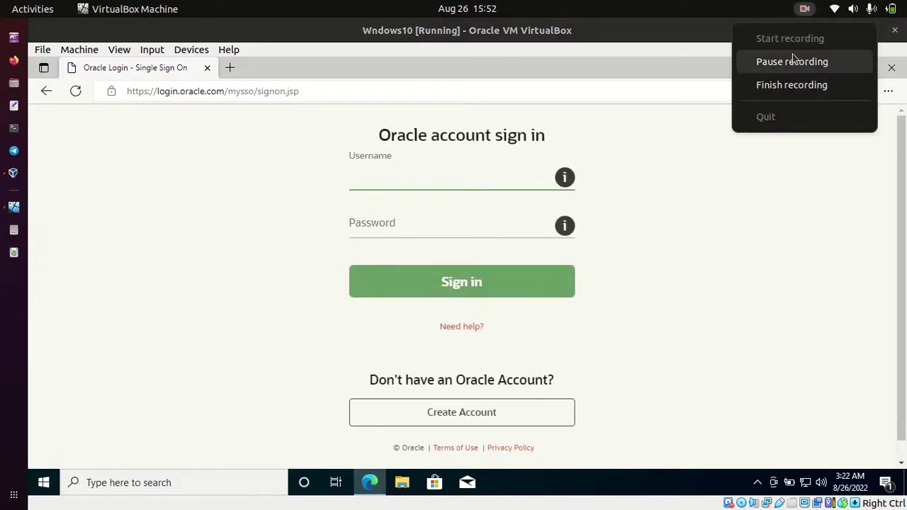
pyautogui.click(792, 62)
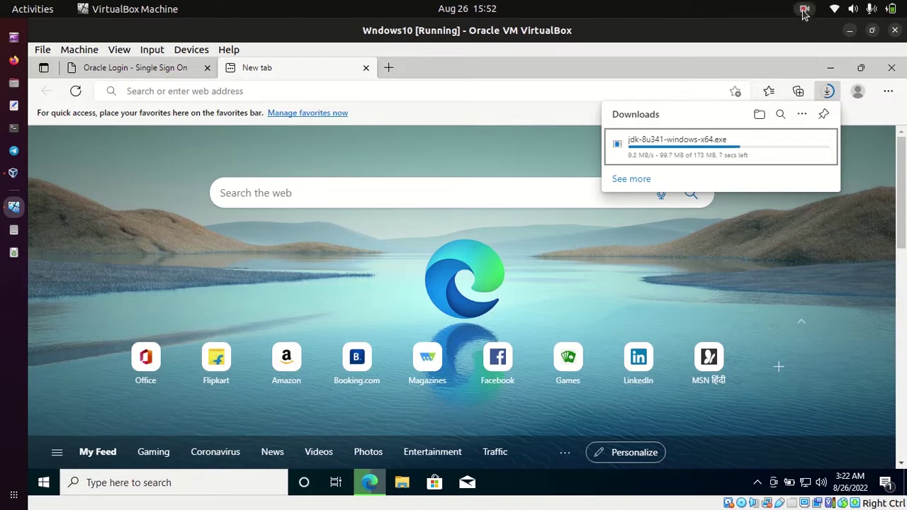
pyautogui.click(804, 14)
pyautogui.click(779, 63)
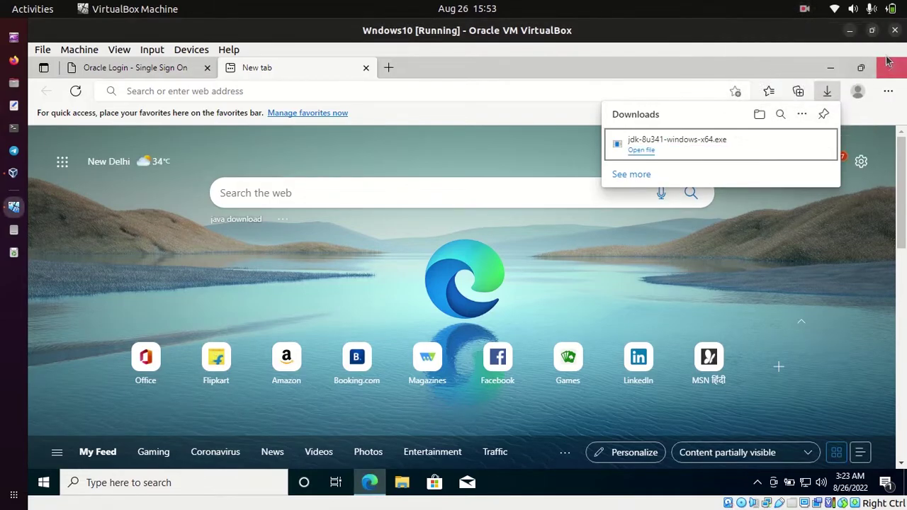
pyautogui.click(890, 69)
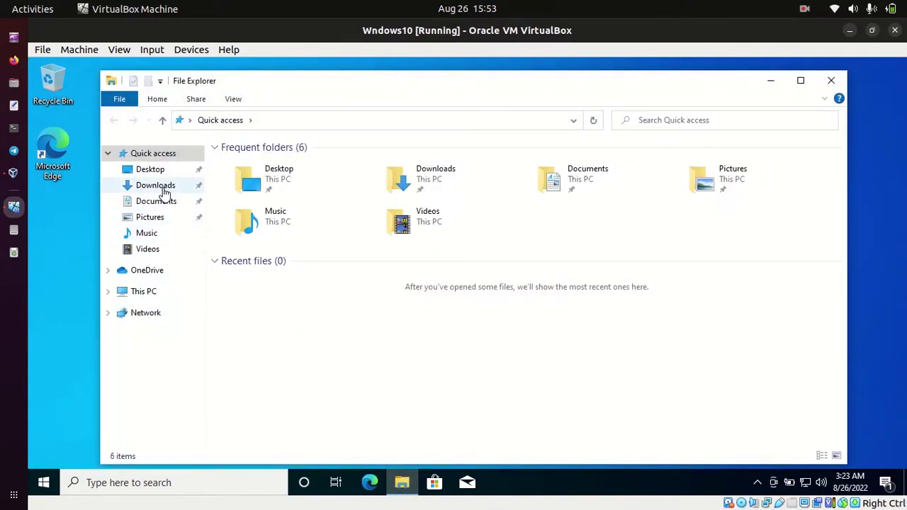
# Step: Run jdk-8u341-windows-x64 from the Downloads folder as administrator
pyautogui.click(165, 189)
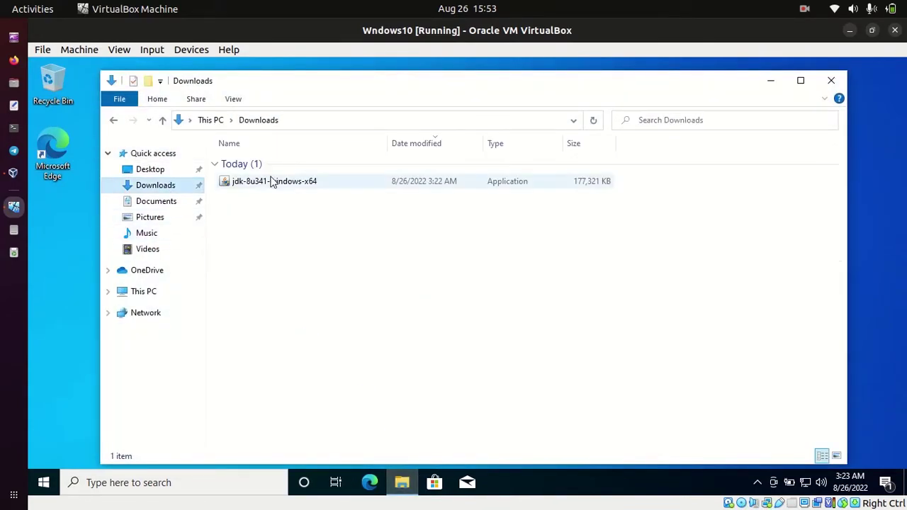
pyautogui.rightClick(267, 183)
pyautogui.click(314, 204)
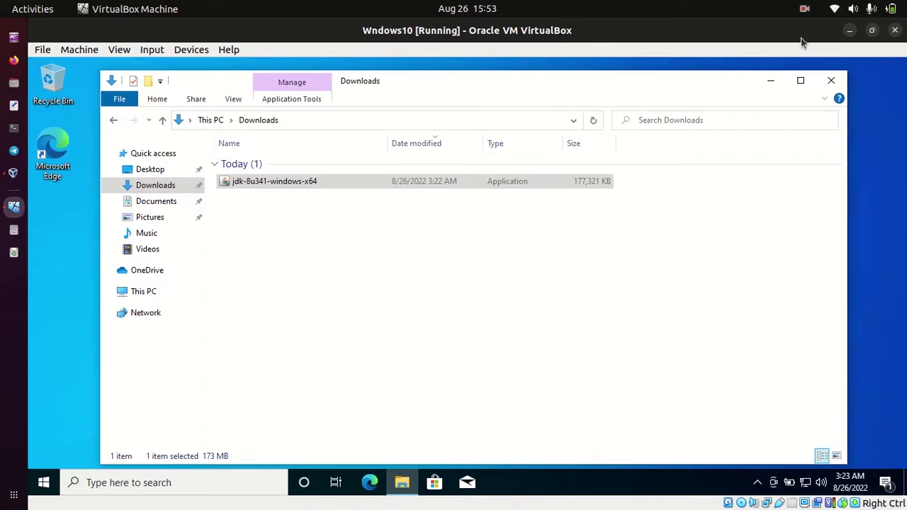
# Step: Install JDK 8 Update 341 (64-bit) into the default Java folder and close the setup
pyautogui.click(804, 10)
pyautogui.click(779, 64)
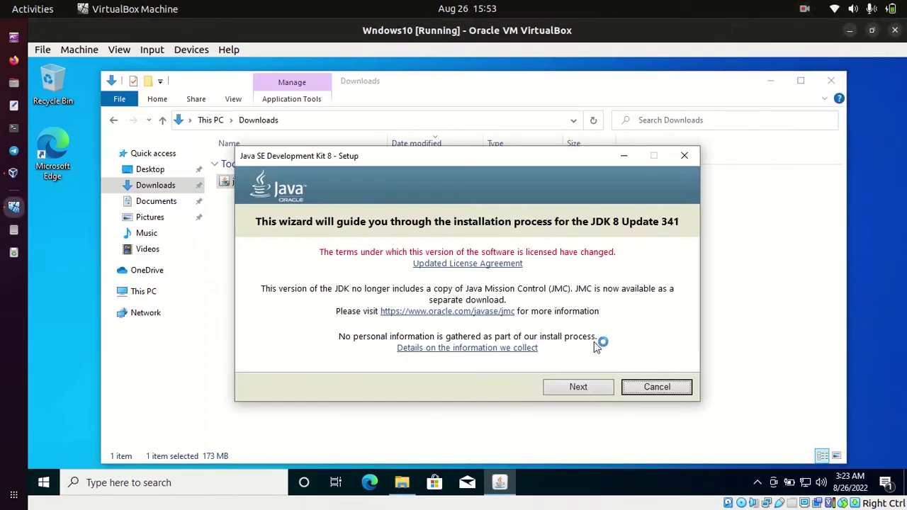
pyautogui.click(577, 388)
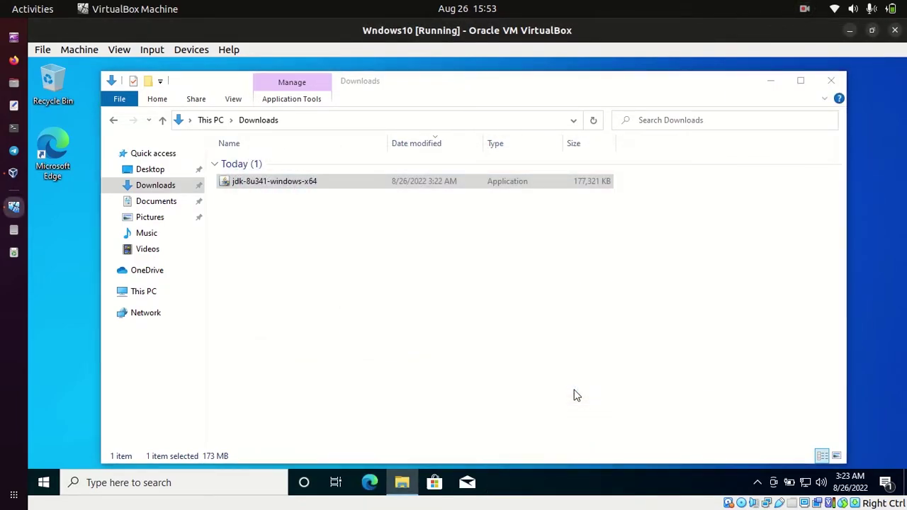
pyautogui.click(549, 377)
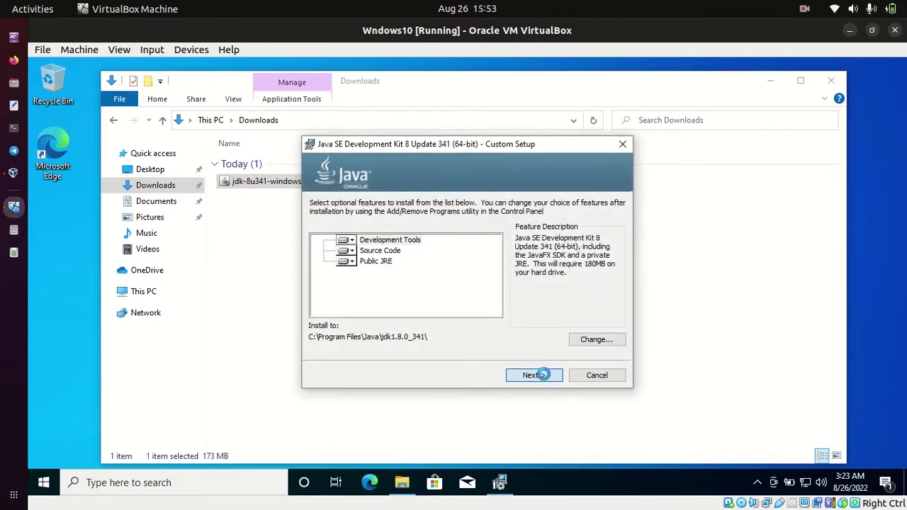
pyautogui.click(805, 9)
pyautogui.click(791, 61)
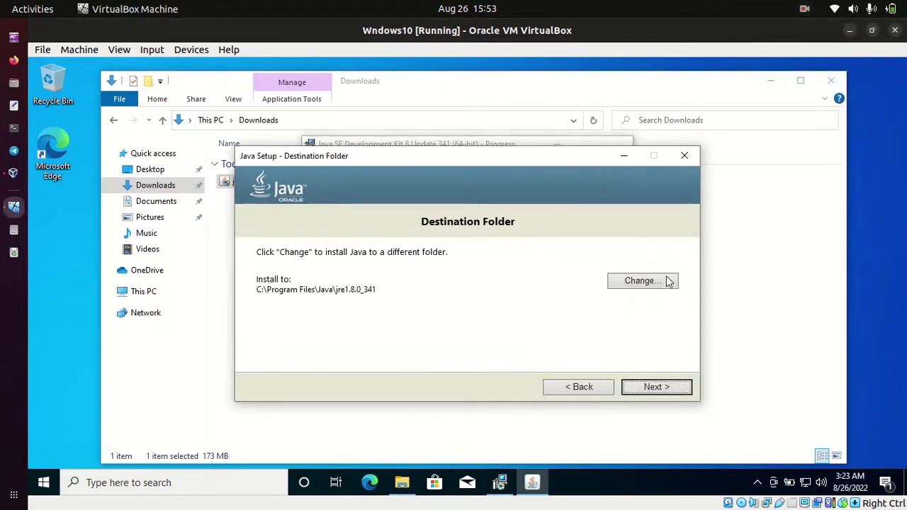
pyautogui.click(657, 386)
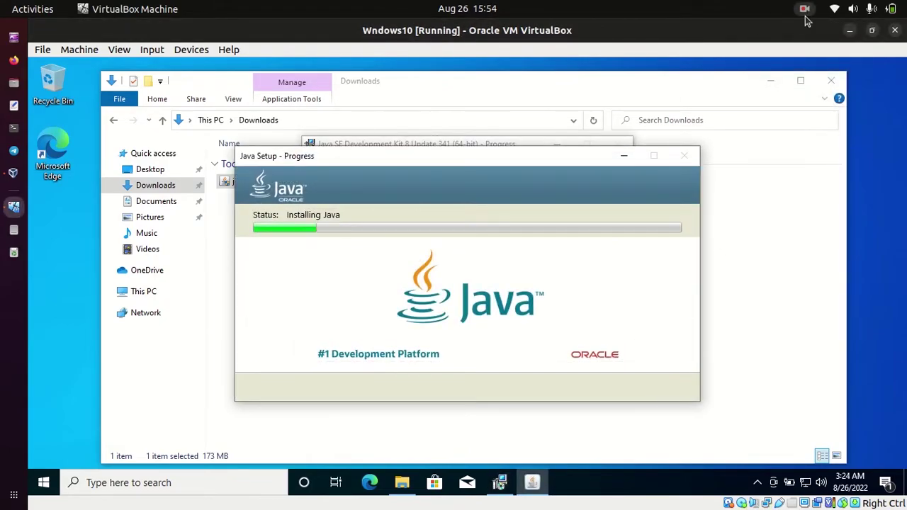
pyautogui.click(804, 10)
pyautogui.click(791, 61)
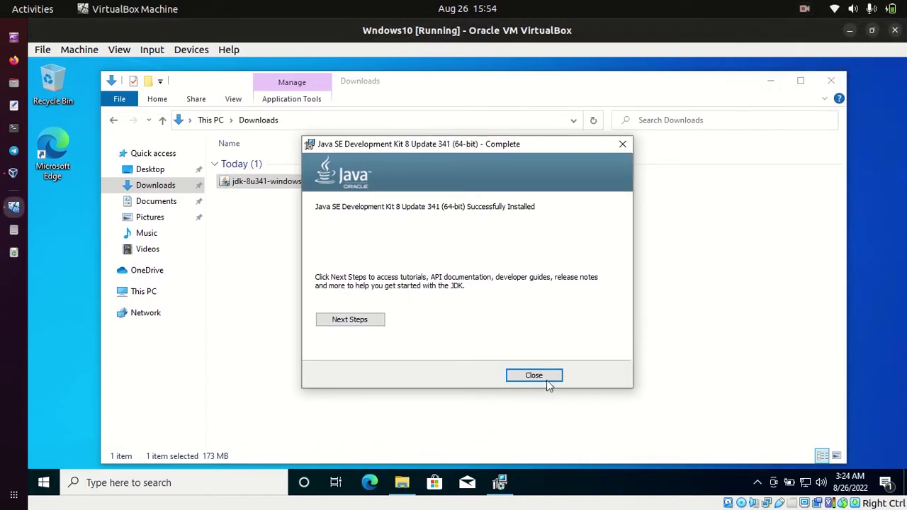
pyautogui.click(547, 380)
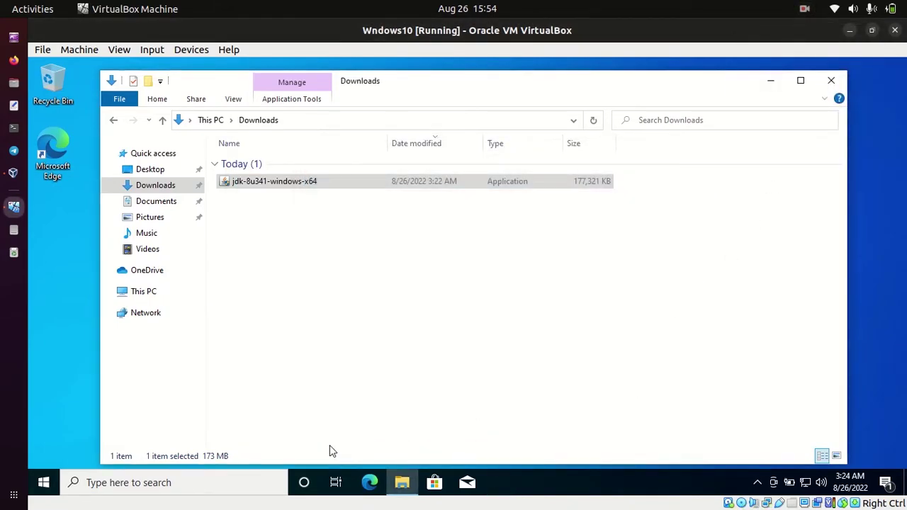
# Step: Launch cmd from the Run box and run java to display its usage help
pyautogui.press('super+r')
pyautogui.write('cmd')
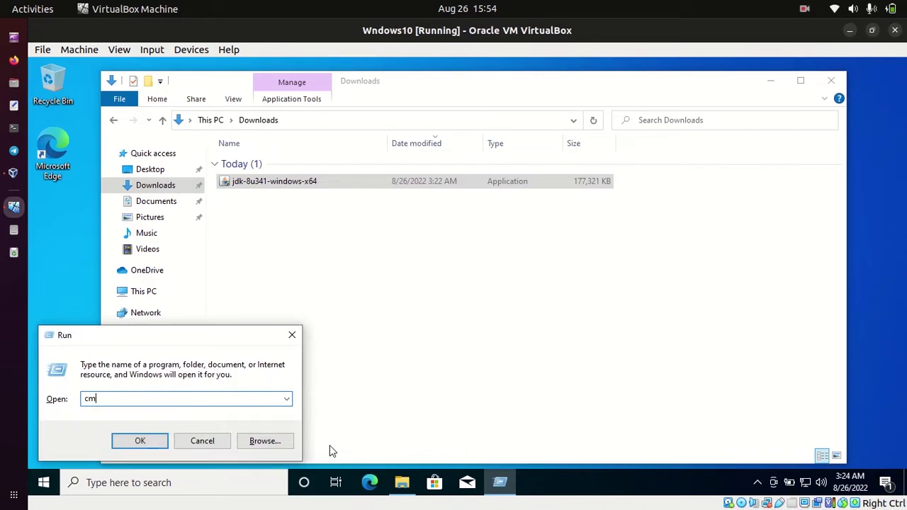
pyautogui.press('Return')
pyautogui.write('ja')
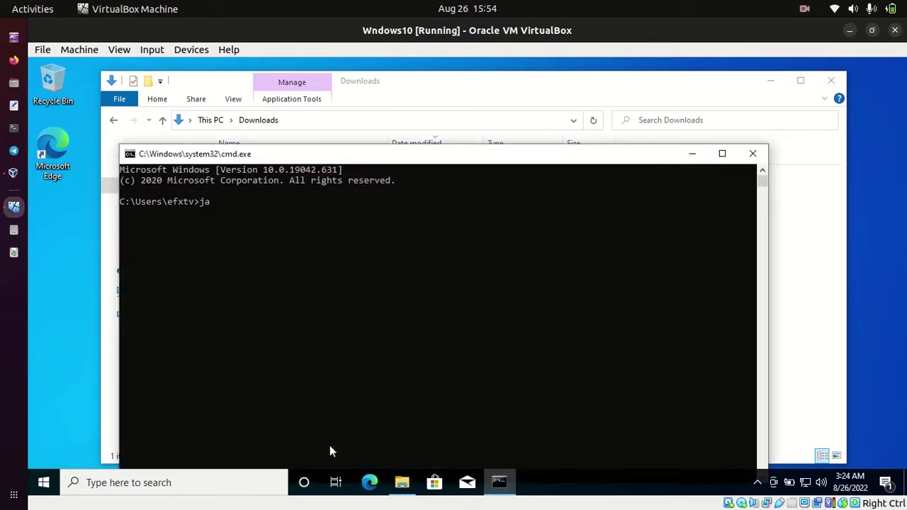
pyautogui.write('va')
pyautogui.press('Return')
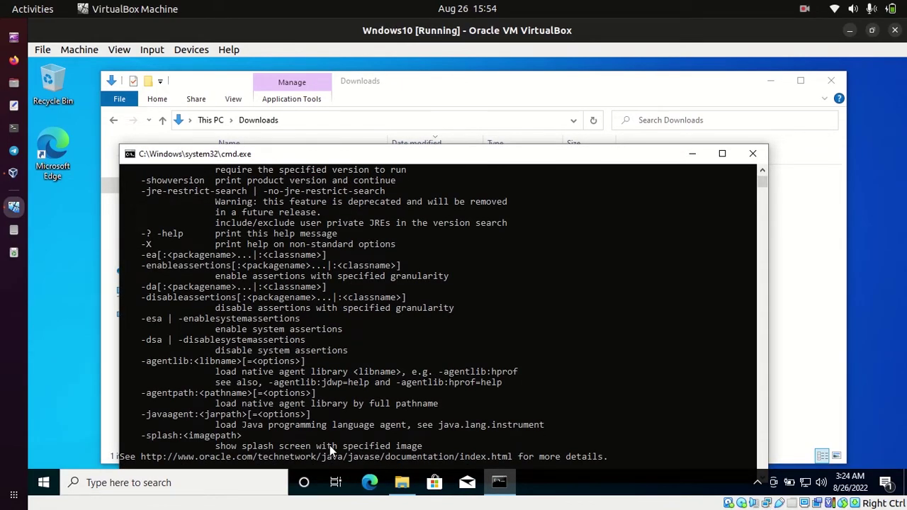
pyautogui.scroll(1, 518, 203)
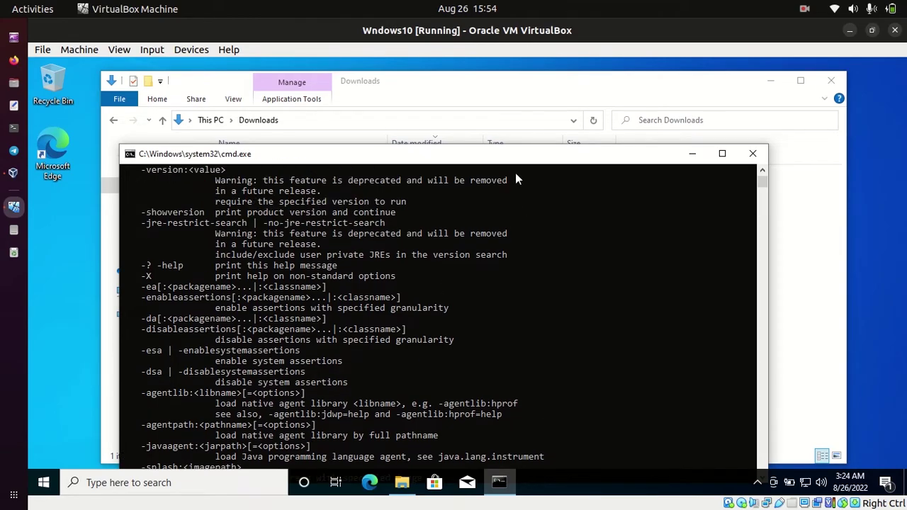
pyautogui.moveTo(518, 161); pyautogui.dragTo(519, 100)
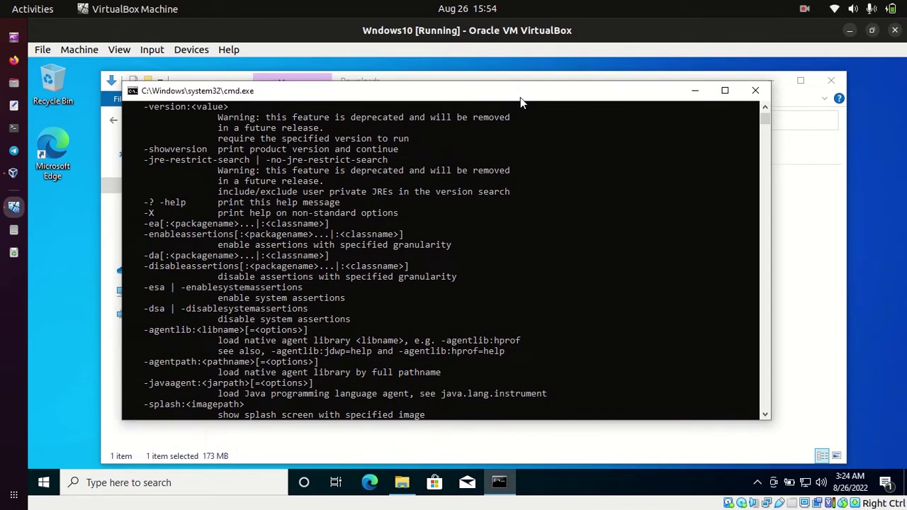
# Step: Confirm javac is unrecognized, exit the console, and close the Downloads window
pyautogui.press('Return')
pyautogui.write('vac')
pyautogui.press('Return')
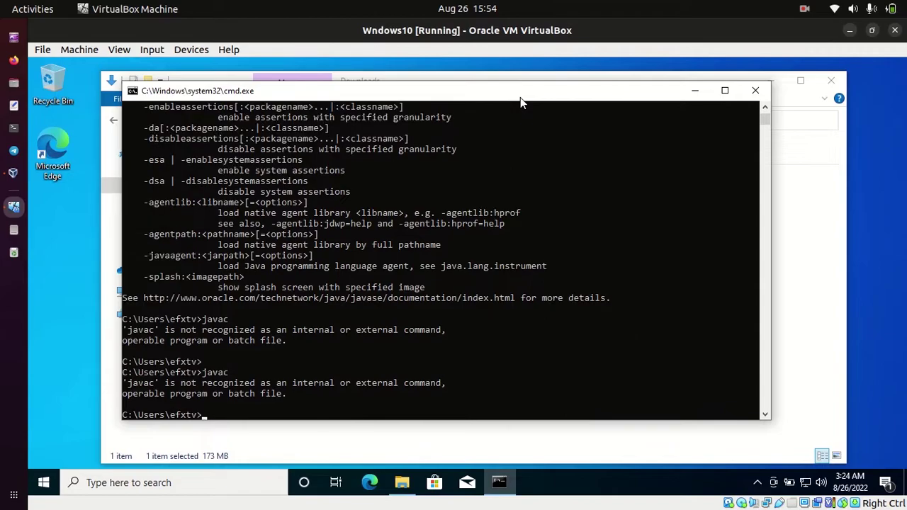
pyautogui.write('exit')
pyautogui.press('Return')
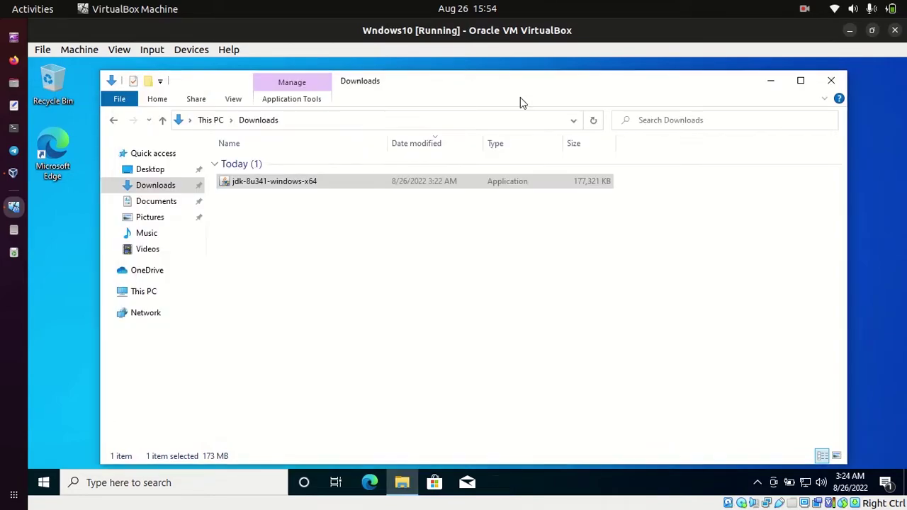
pyautogui.click(830, 81)
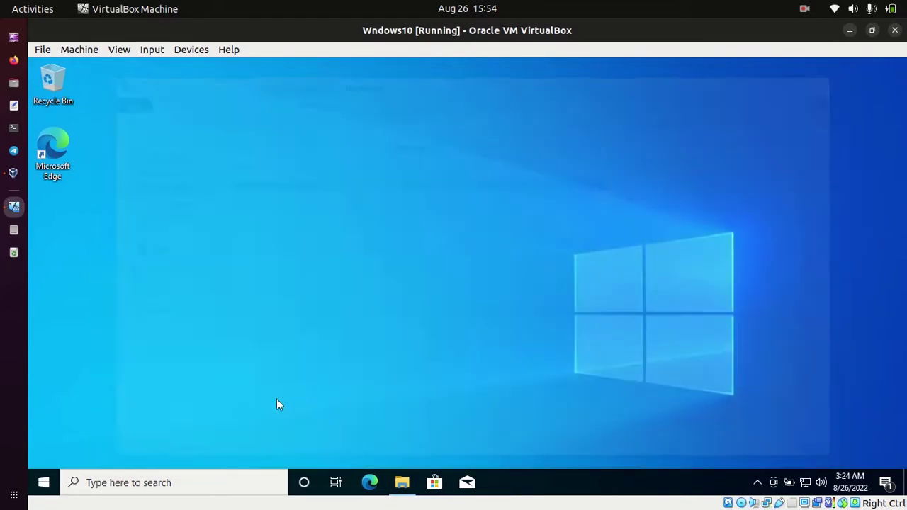
# Step: Browse File Explorer to C:\Program Files\Java\jdk1.8.0_341\bin
pyautogui.press('super+e')
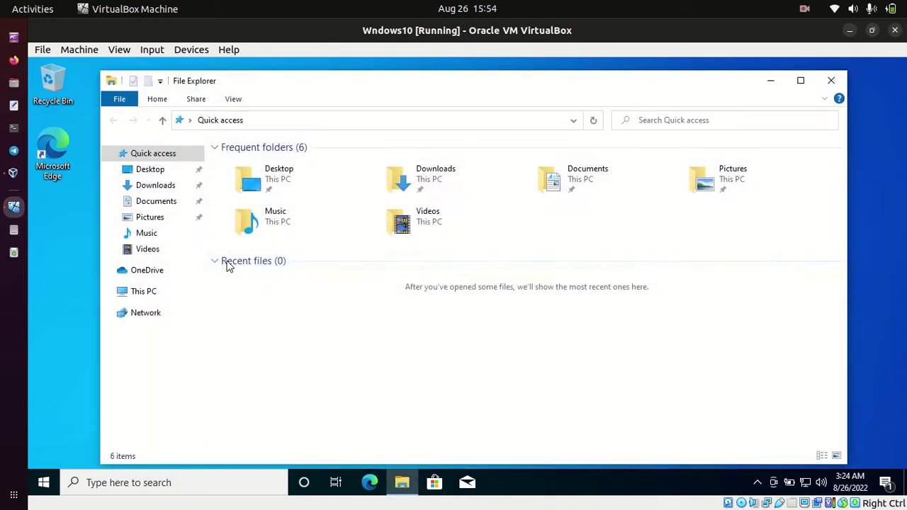
pyautogui.click(147, 290)
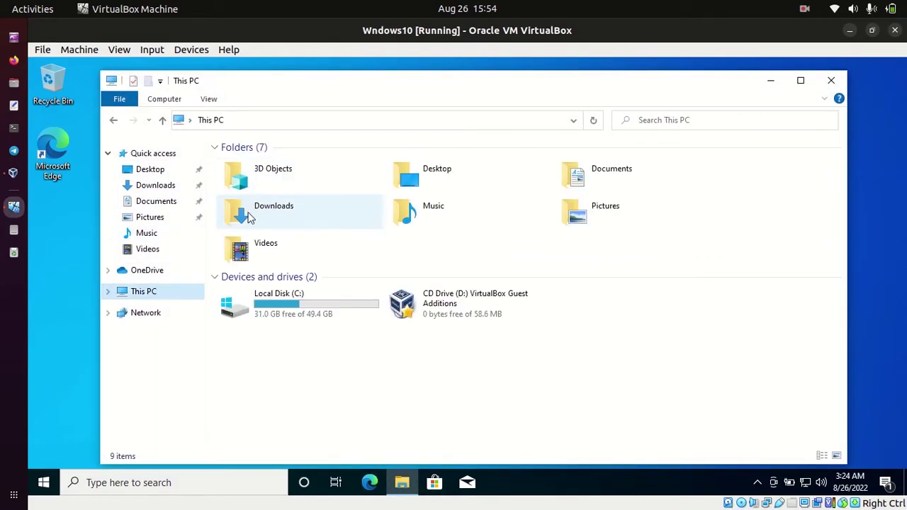
pyautogui.doubleClick(264, 301)
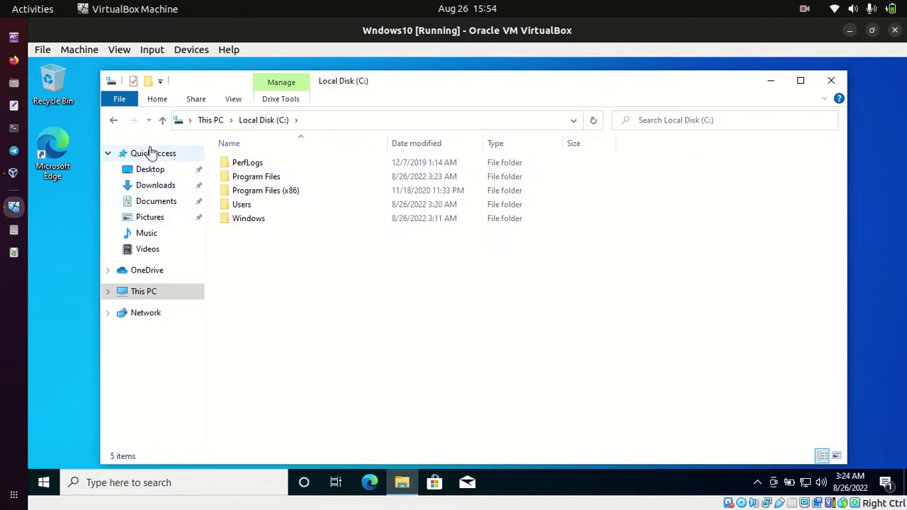
pyautogui.doubleClick(258, 191)
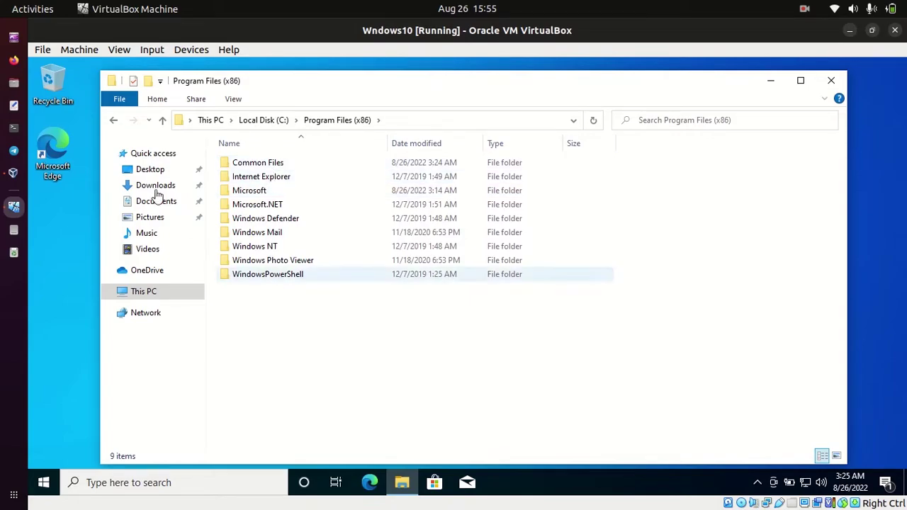
pyautogui.click(106, 122)
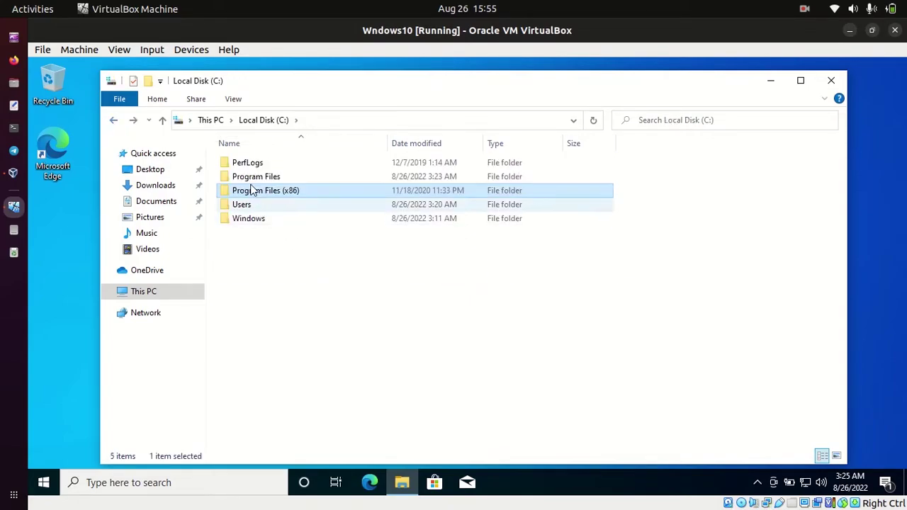
pyautogui.doubleClick(249, 181)
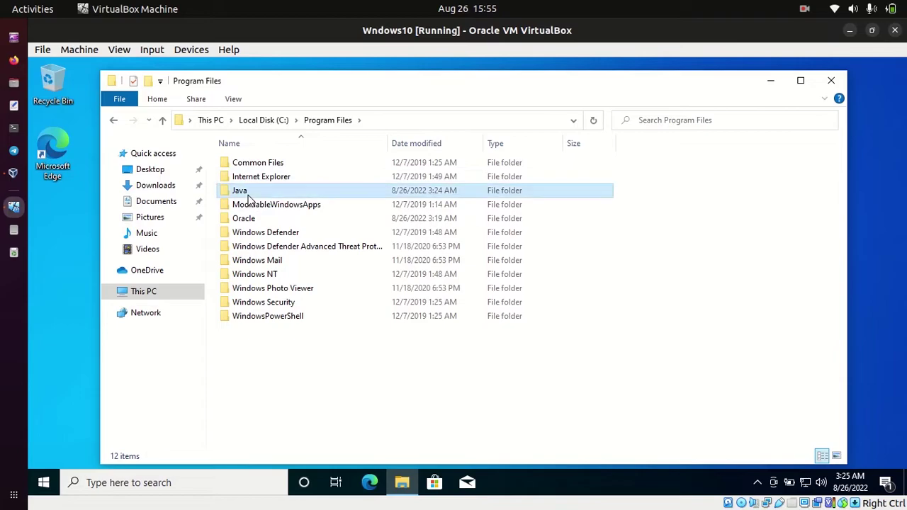
pyautogui.doubleClick(245, 189)
pyautogui.doubleClick(259, 165)
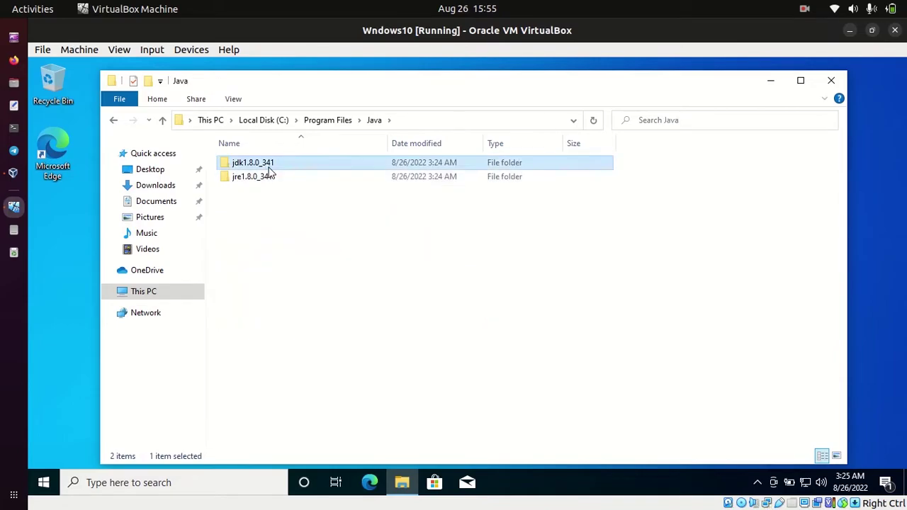
pyautogui.doubleClick(243, 164)
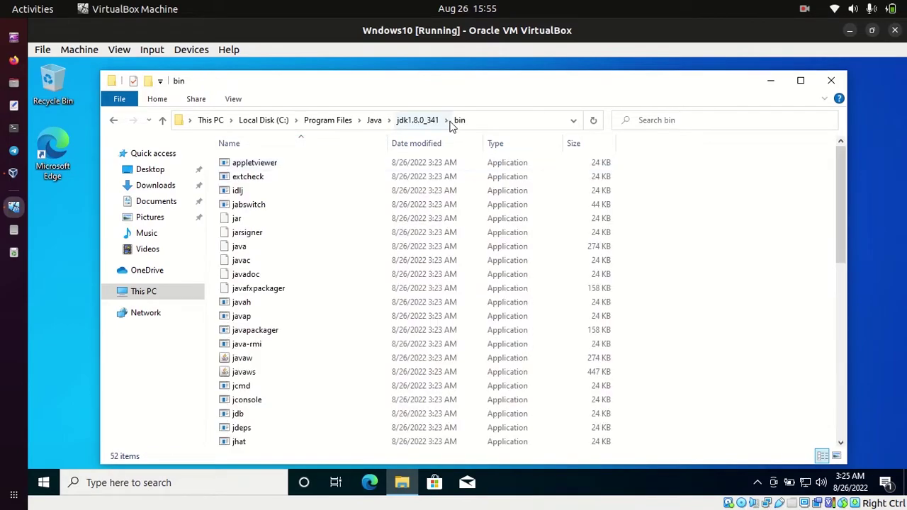
# Step: Search 'env', open Environment Variables from System Properties, and select the system Path
pyautogui.click(229, 487)
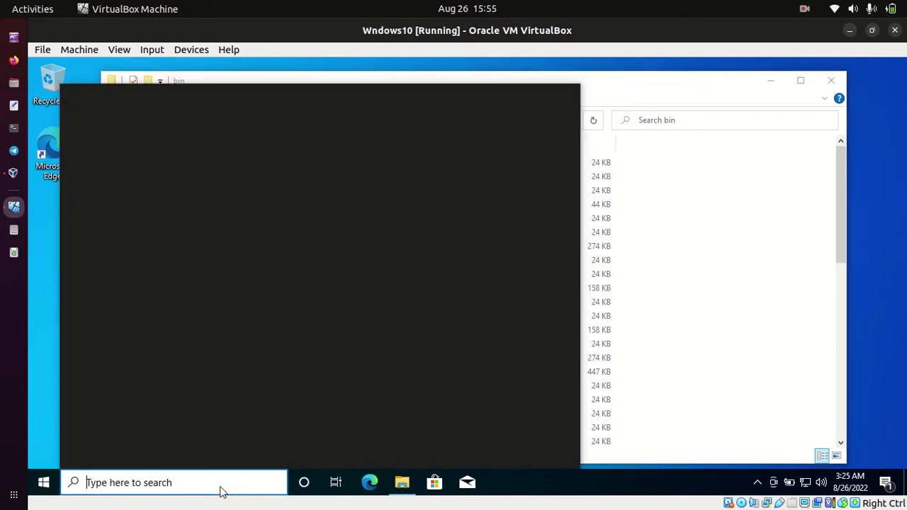
pyautogui.write('env')
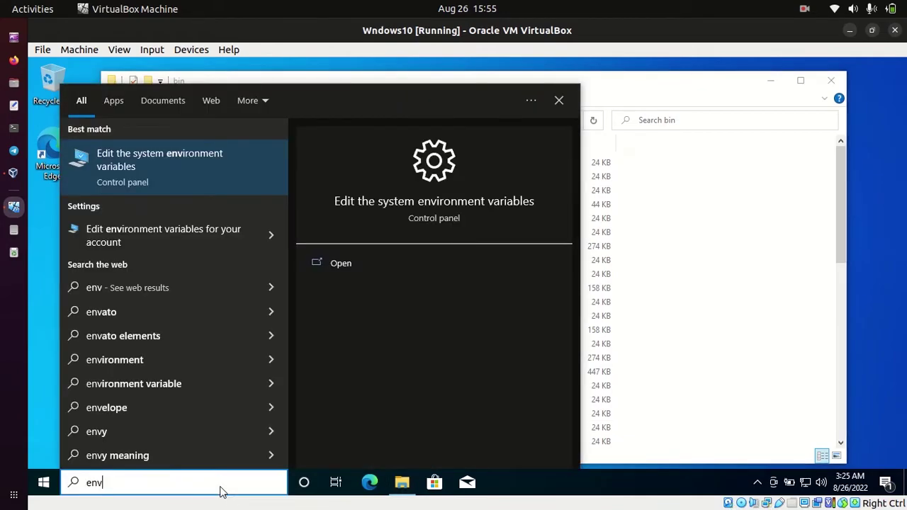
pyautogui.click(143, 155)
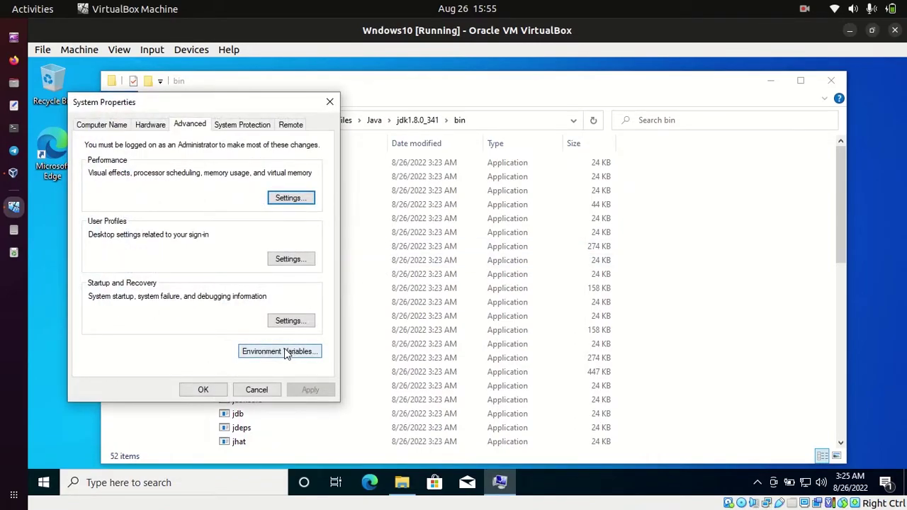
pyautogui.click(284, 351)
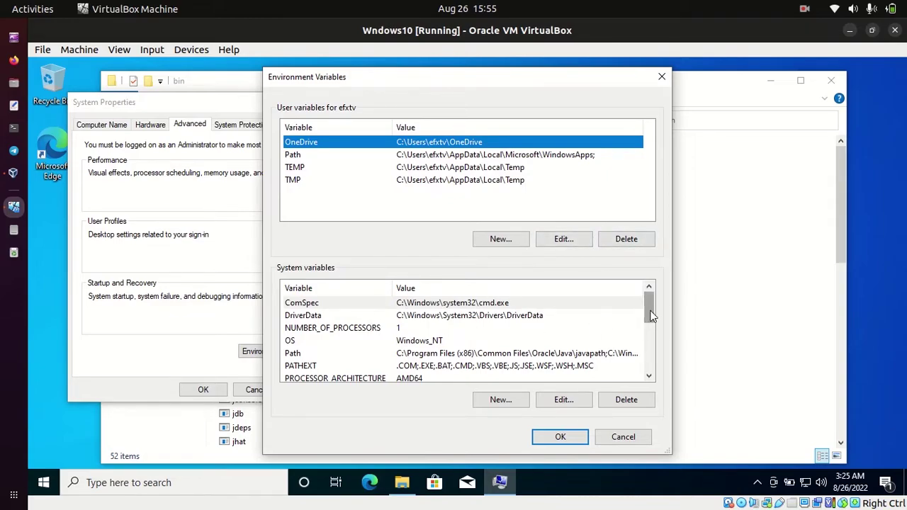
pyautogui.moveTo(652, 316); pyautogui.dragTo(652, 329)
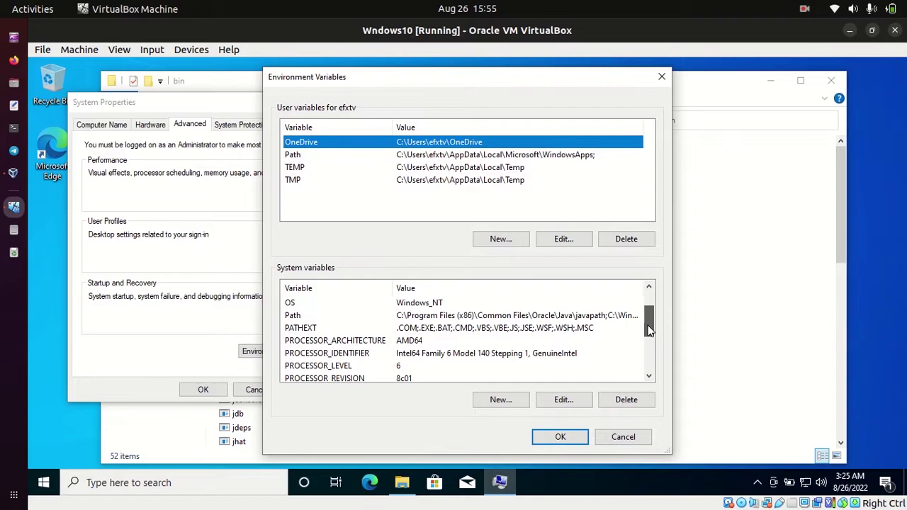
pyautogui.click(446, 317)
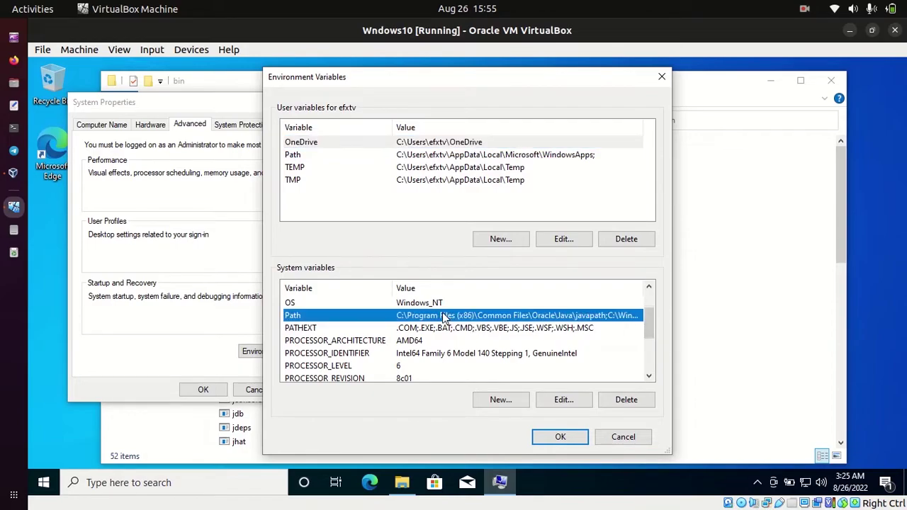
# Step: Copy the JDK bin path from Explorer and paste it as a new system Path entry
pyautogui.click(563, 401)
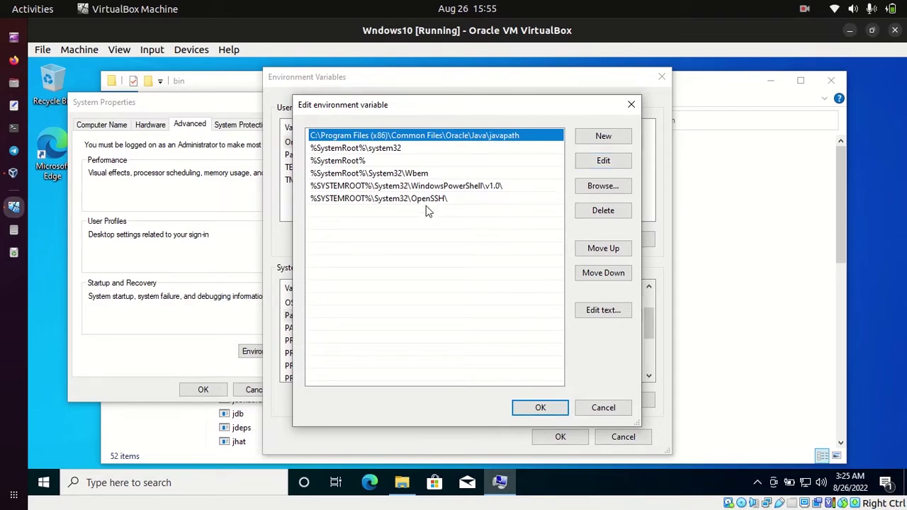
pyautogui.click(602, 137)
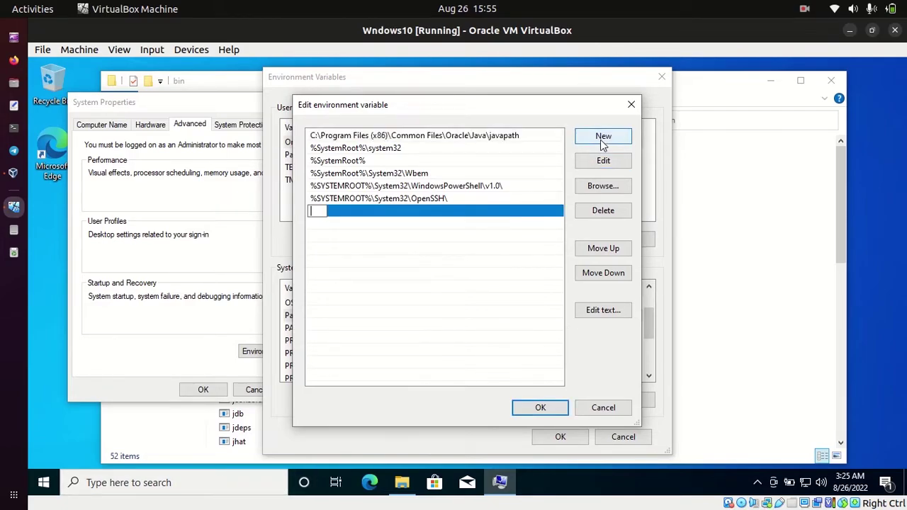
pyautogui.click(403, 483)
pyautogui.click(489, 121)
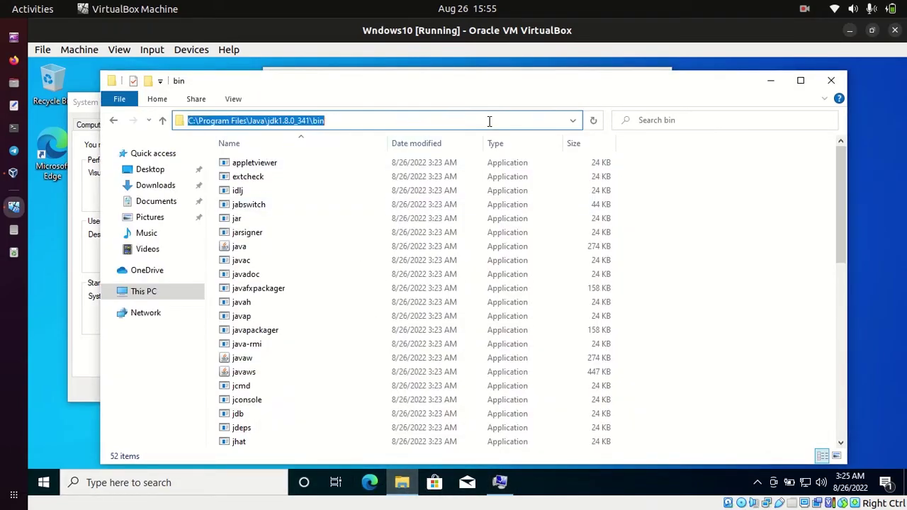
pyautogui.hotkey('ctrl', 'c')
pyautogui.hotkey('alt', 'Tab')
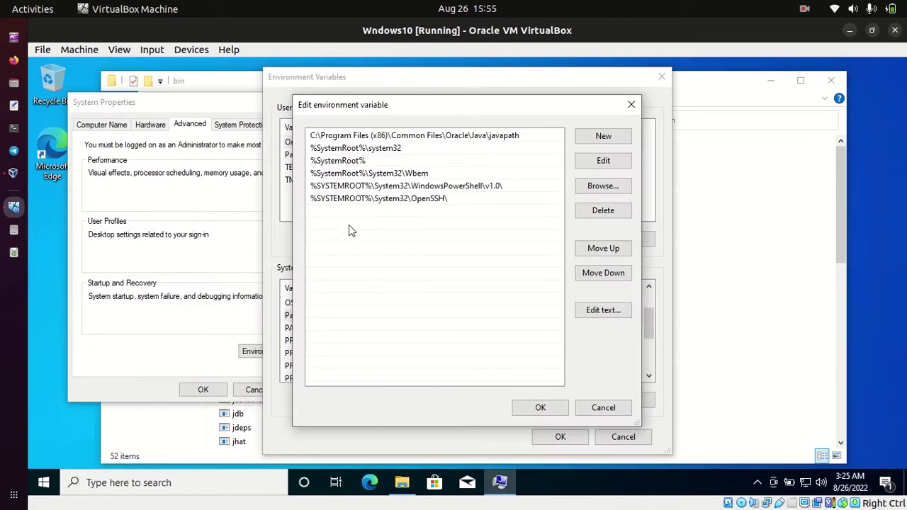
pyautogui.click(601, 142)
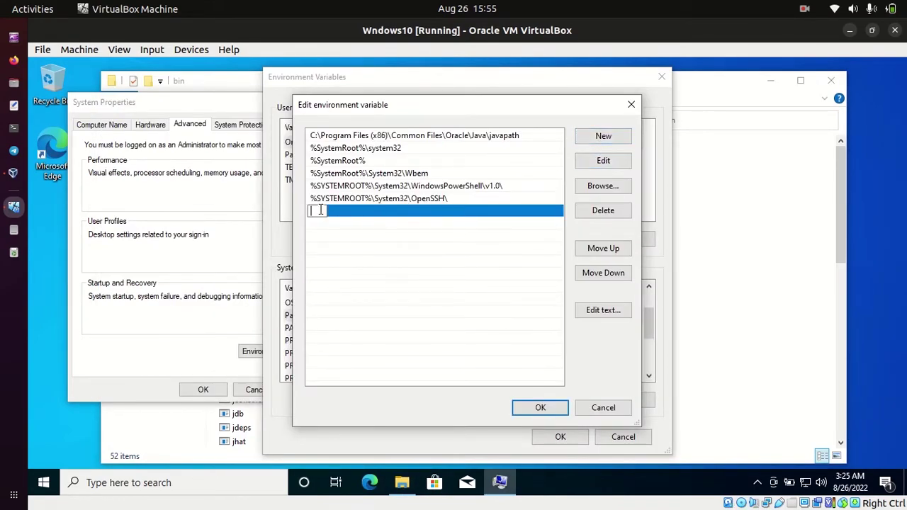
pyautogui.hotkey('ctrl', 'v')
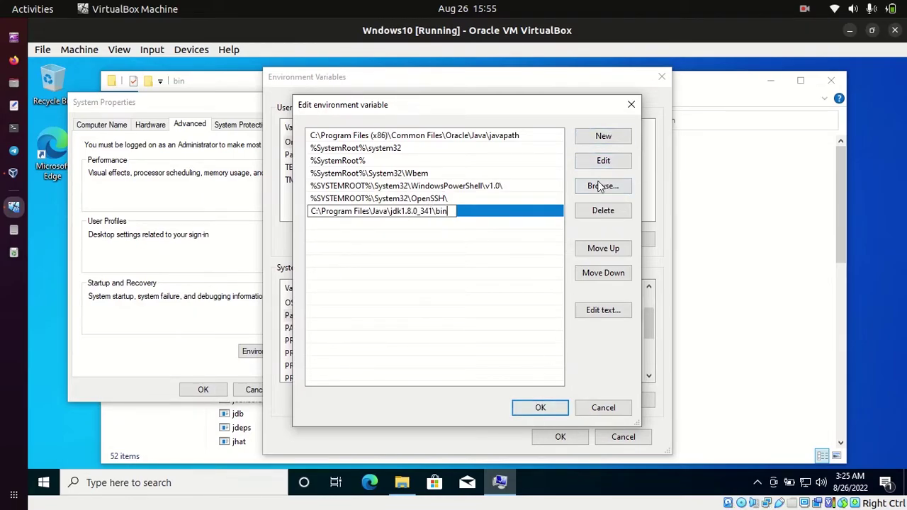
pyautogui.click(604, 136)
# Step: Copy the C:\Program Files\Java\jre1.8.0_341\bin path and paste it as a new Path entry
pyautogui.click(402, 482)
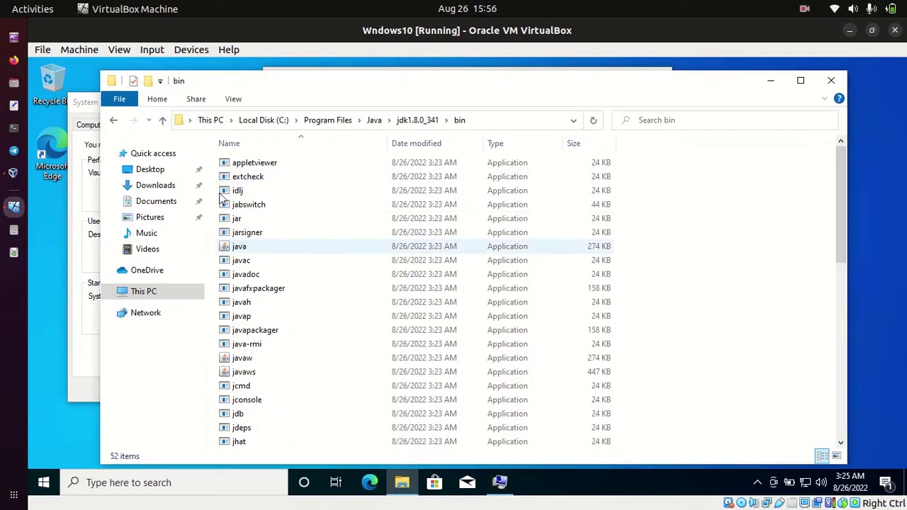
pyautogui.click(366, 120)
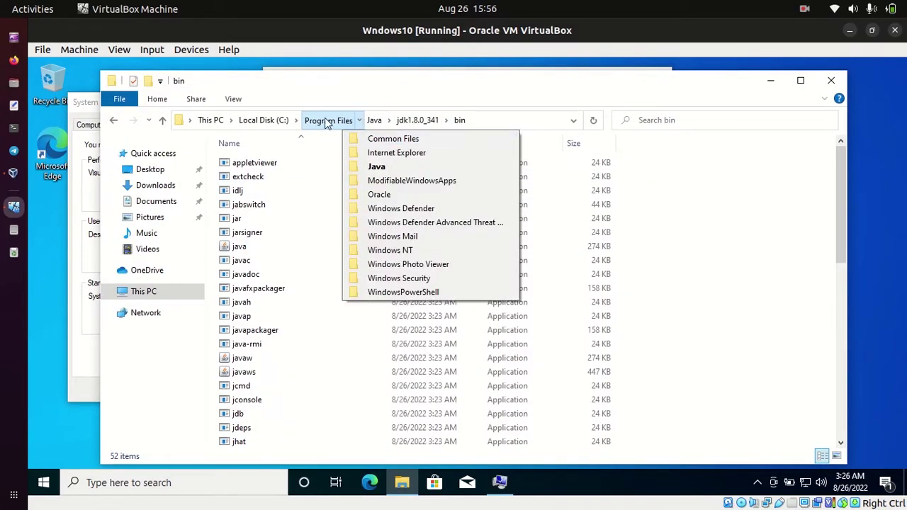
pyautogui.moveTo(389, 120)
pyautogui.click(415, 122)
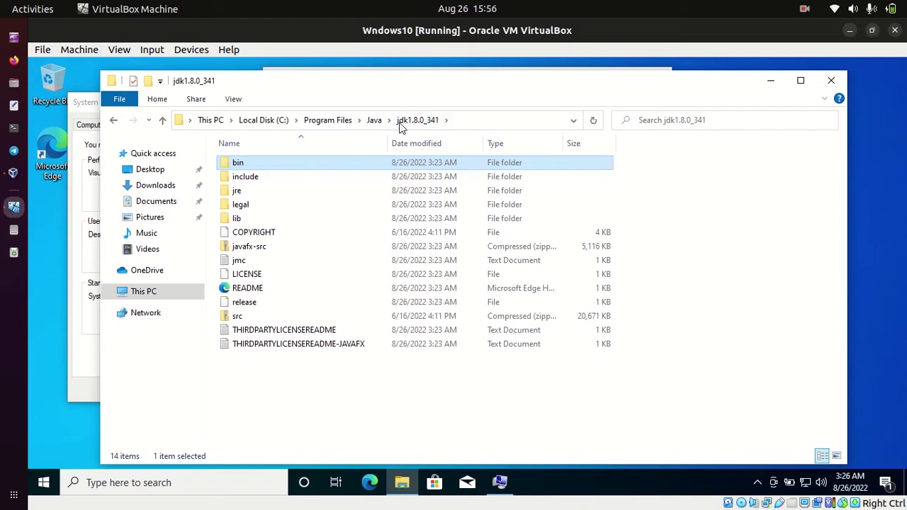
pyautogui.click(374, 120)
pyautogui.click(266, 178)
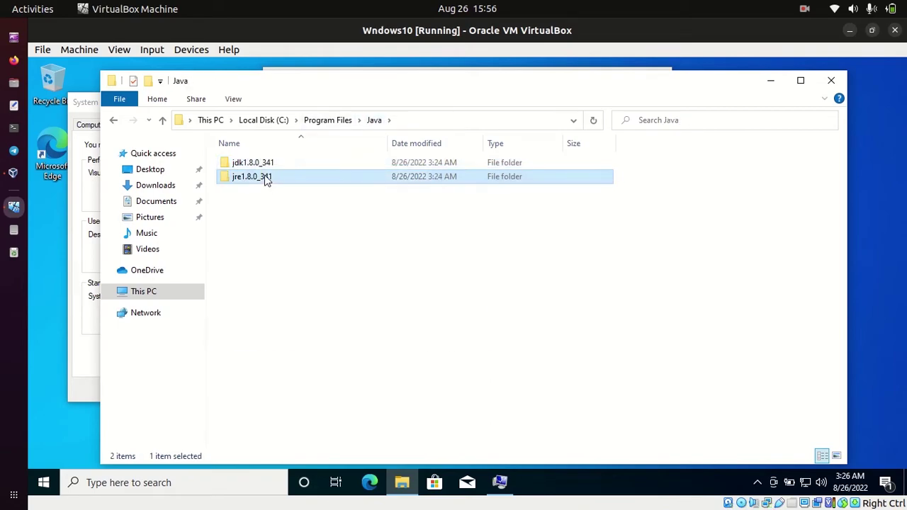
pyautogui.doubleClick(266, 179)
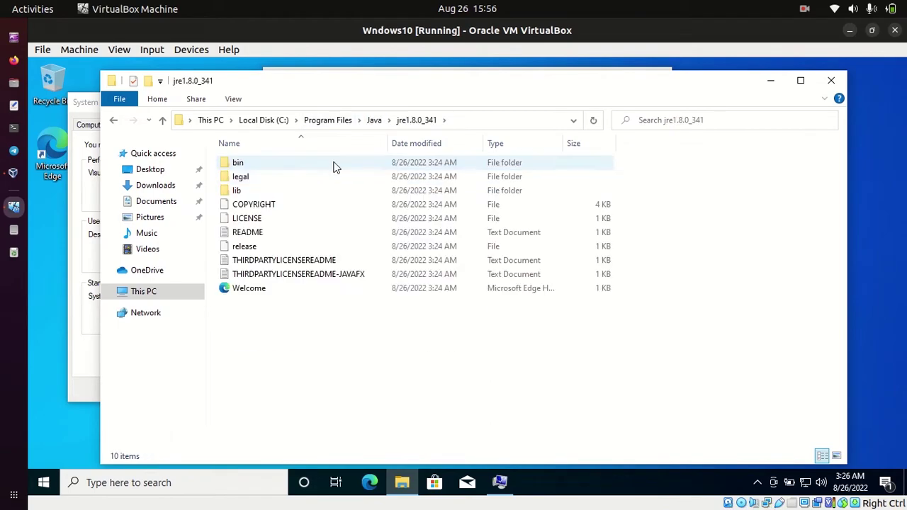
pyautogui.doubleClick(253, 164)
pyautogui.click(494, 120)
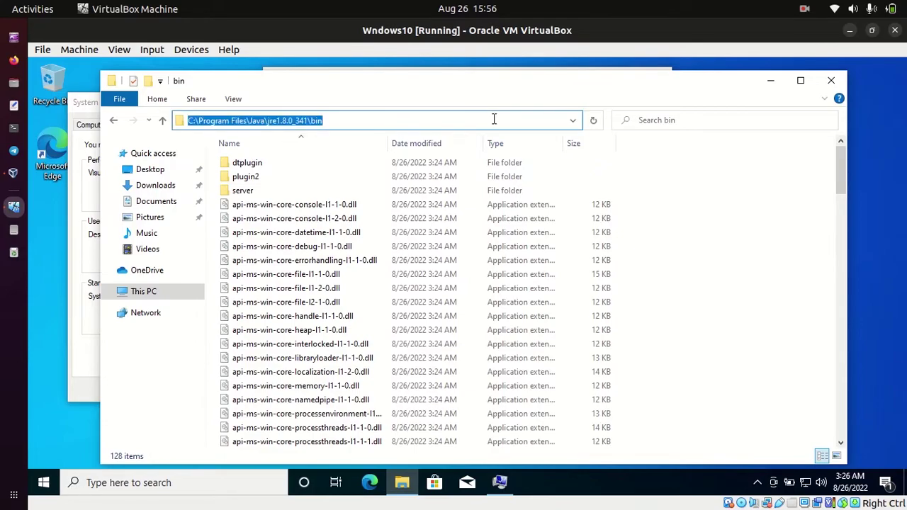
pyautogui.hotkey('alt', 'Tab')
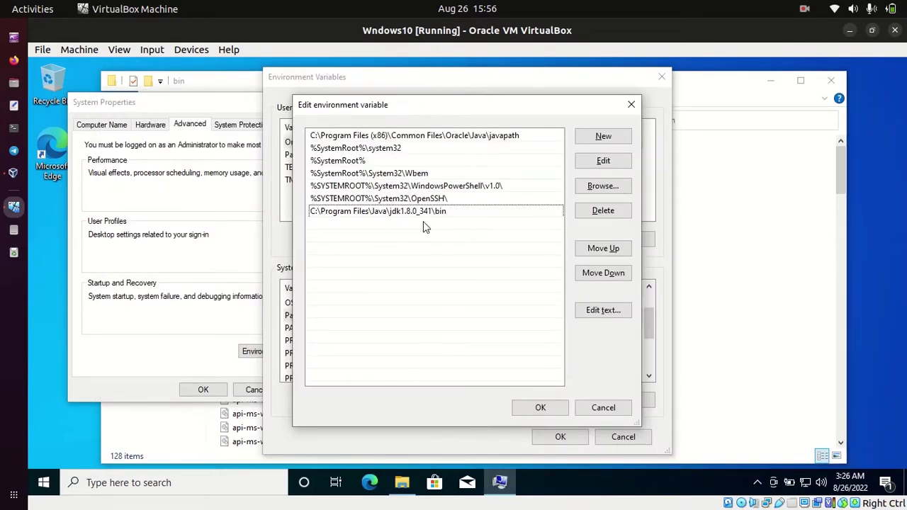
pyautogui.click(613, 144)
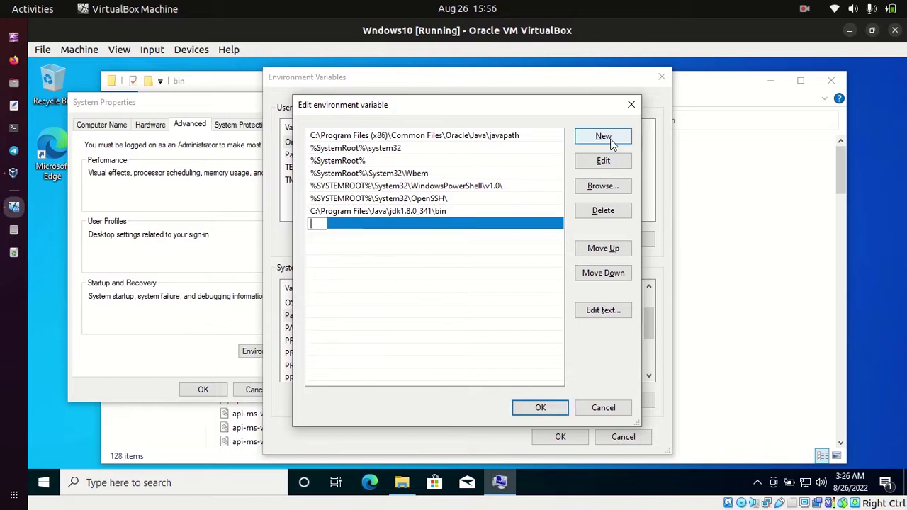
pyautogui.hotkey('ctrl', 'v')
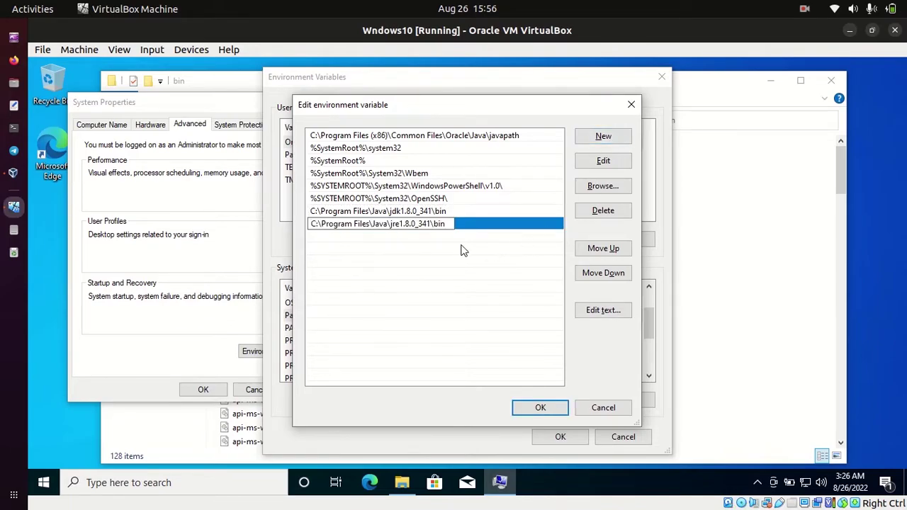
# Step: Save the edited Path variable list
pyautogui.click(542, 409)
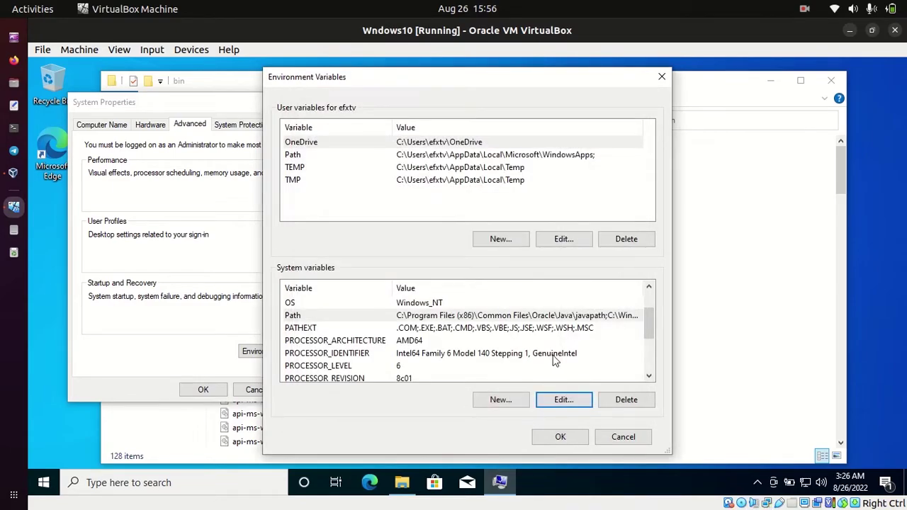
pyautogui.moveTo(646, 325)
pyautogui.mouseDown()
pyautogui.moveTo(647, 301)
pyautogui.moveTo(654, 357)
pyautogui.moveTo(654, 307)
pyautogui.mouseUp()
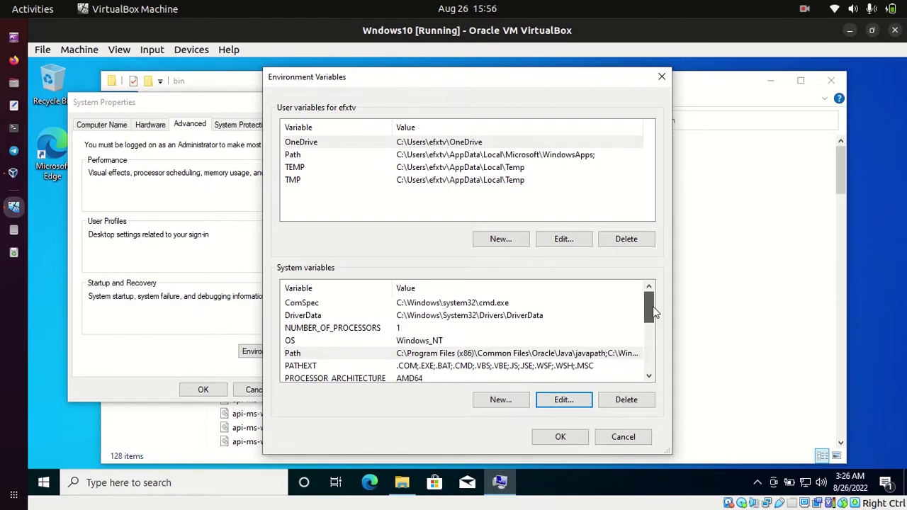
pyautogui.moveTo(652, 304); pyautogui.dragTo(664, 280)
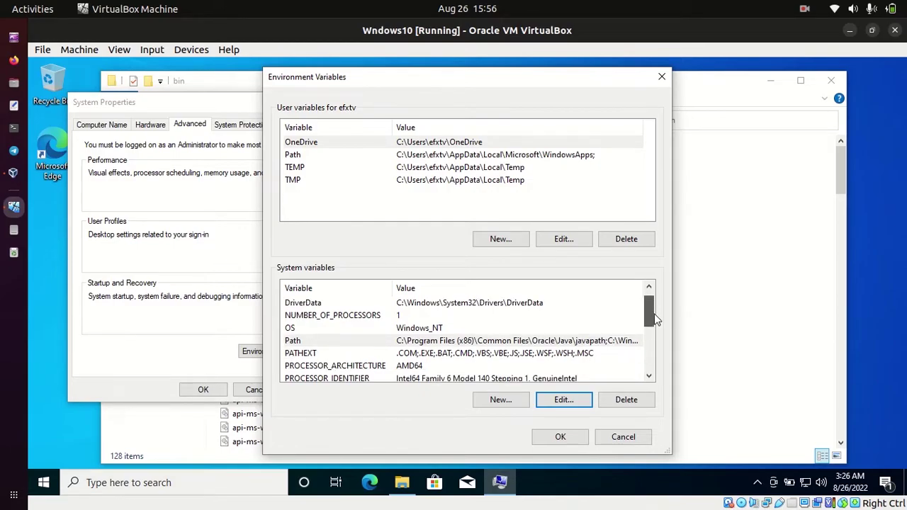
# Step: Start a new system variable named CLASSPATH, leaving its value empty for now
pyautogui.click(506, 400)
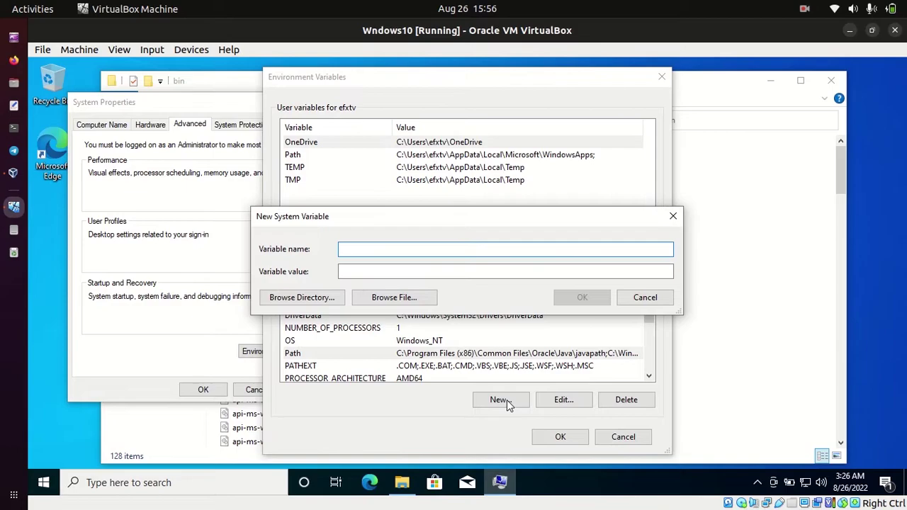
pyautogui.write('cas')
pyautogui.press('BackSpace')
pyautogui.press('BackSpace')
pyautogui.press('BackSpace')
pyautogui.write('C')
pyautogui.write('LASS')
pyautogui.write('PATH')
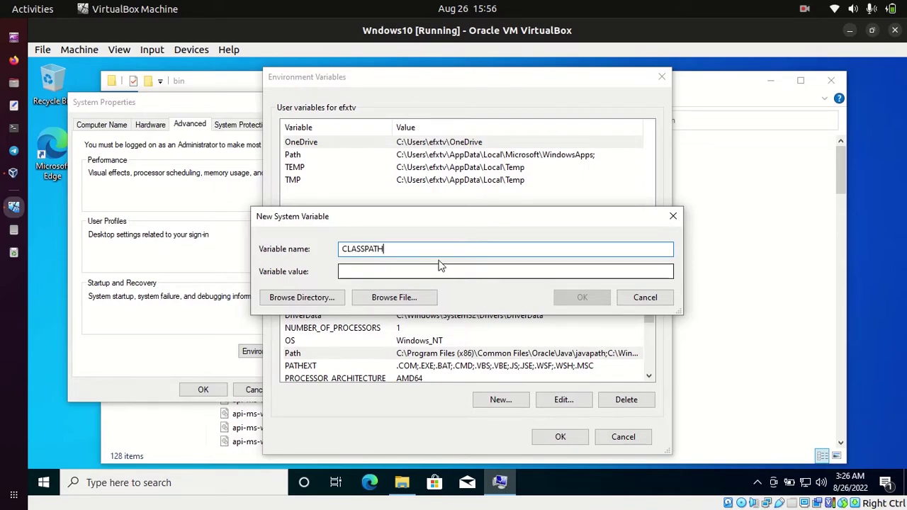
pyautogui.click(425, 271)
pyautogui.hotkey('alt', 'Tab')
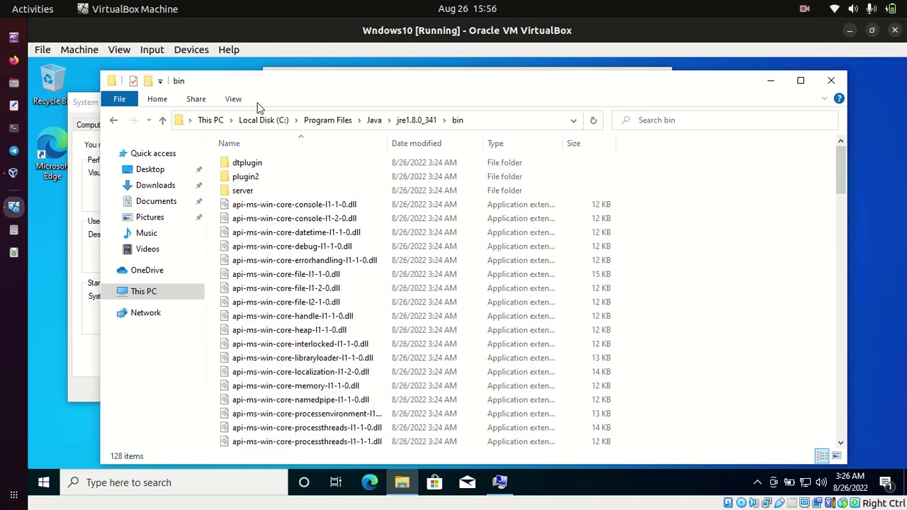
# Step: Put the jdk1.8.0_341 bin folder path, followed by a semicolon, into Notepad
pyautogui.click(326, 120)
pyautogui.doubleClick(244, 190)
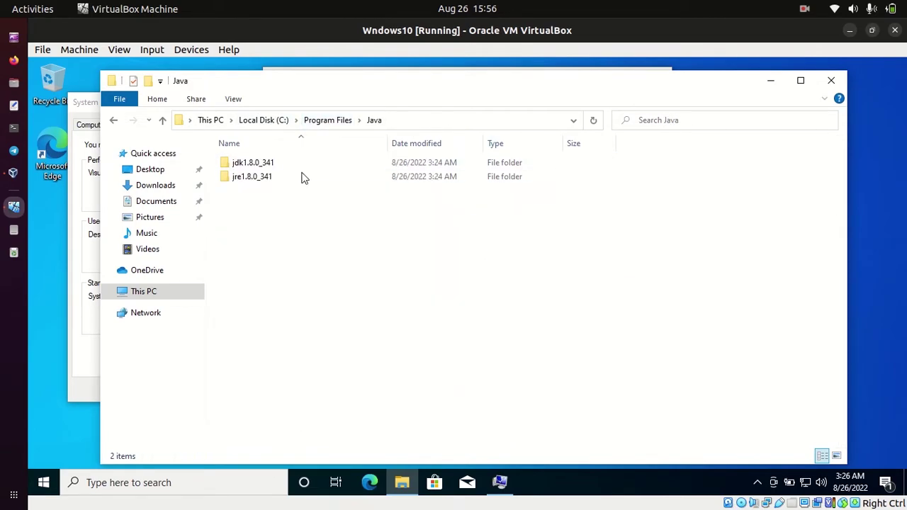
pyautogui.click(263, 167)
pyautogui.doubleClick(258, 167)
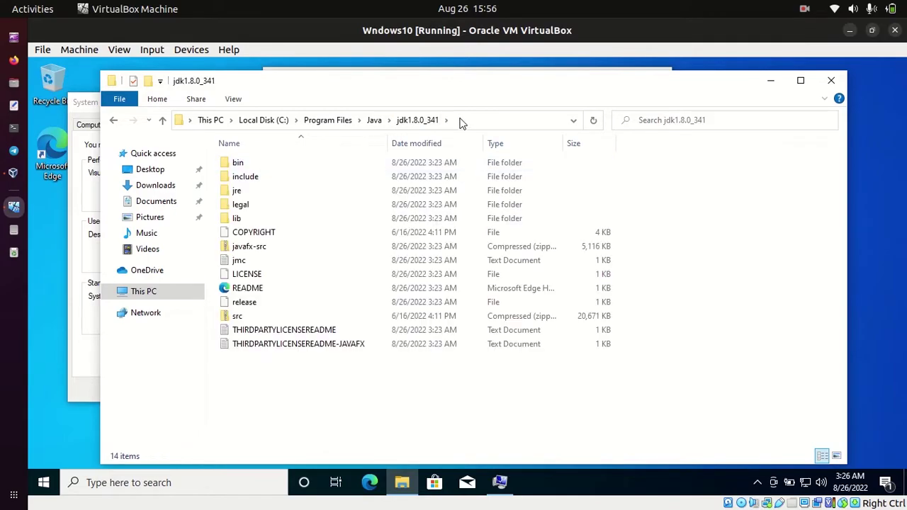
pyautogui.doubleClick(239, 162)
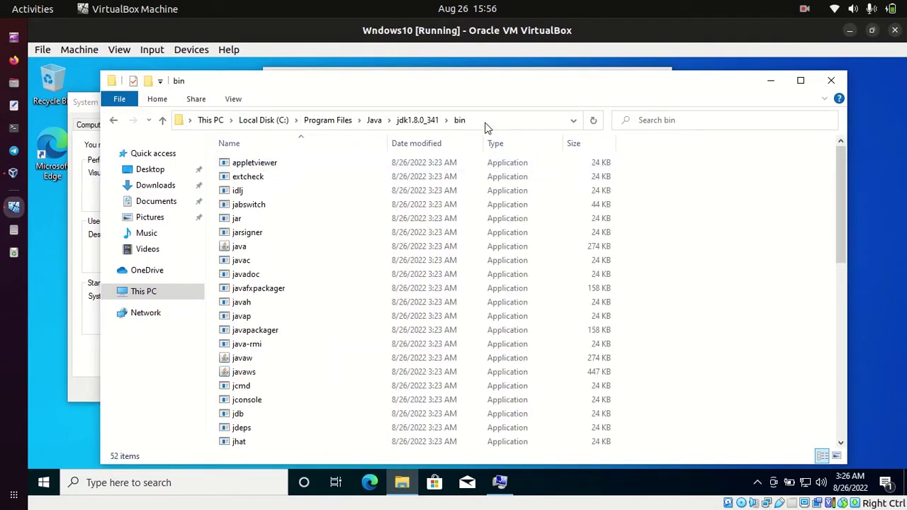
pyautogui.click(486, 122)
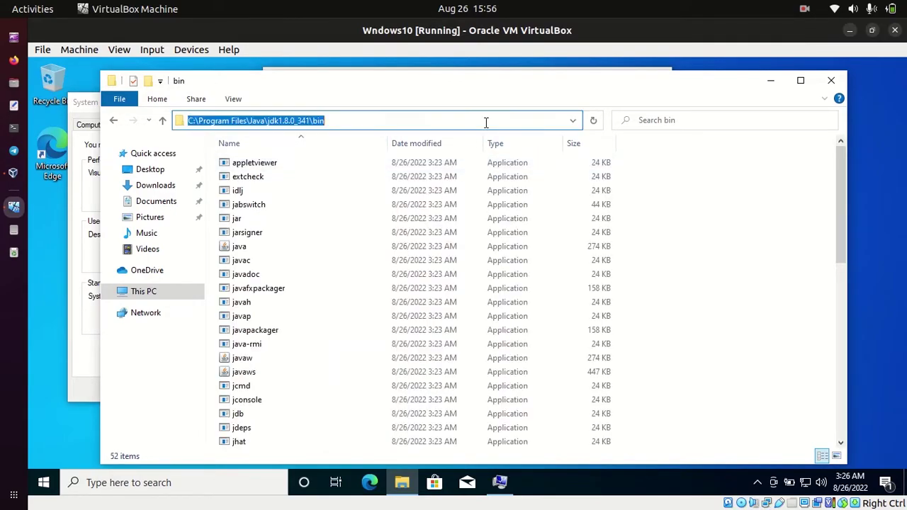
pyautogui.click(197, 482)
pyautogui.write('NOTE')
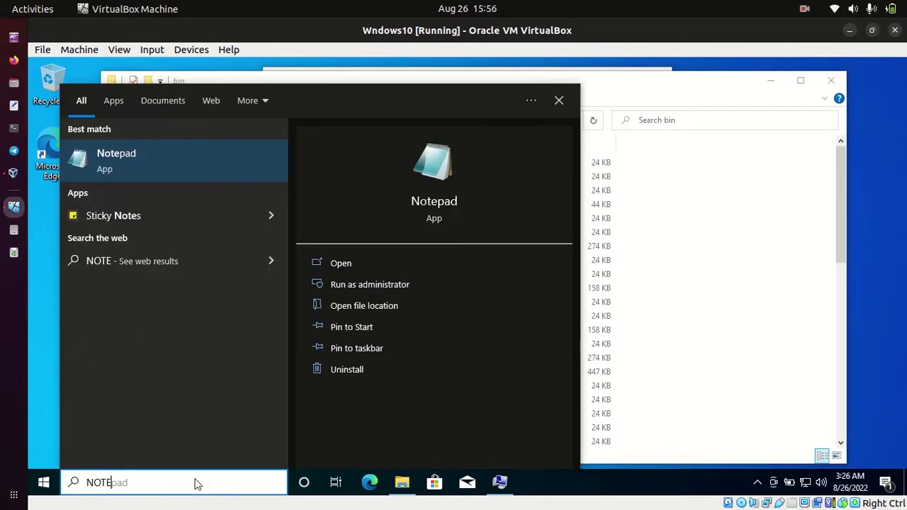
pyautogui.press('Return')
pyautogui.hotkey('ctrl', 'v')
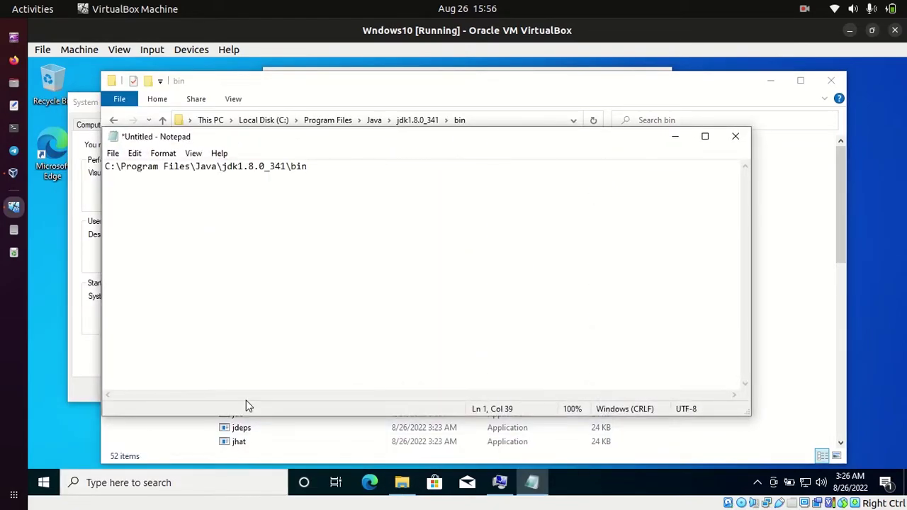
pyautogui.write(';')
pyautogui.hotkey('alt', 'Tab')
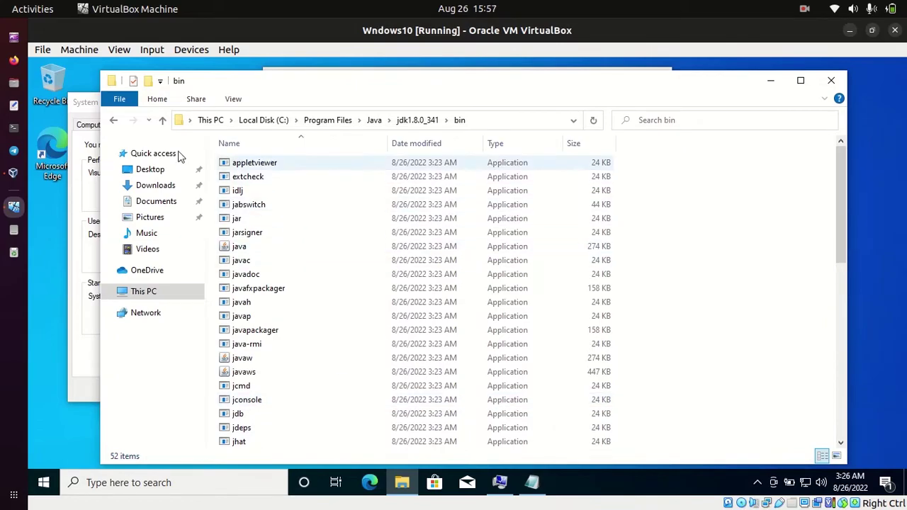
# Step: Append the jre1.8.0_341 bin folder path after the semicolon in Notepad
pyautogui.click(113, 120)
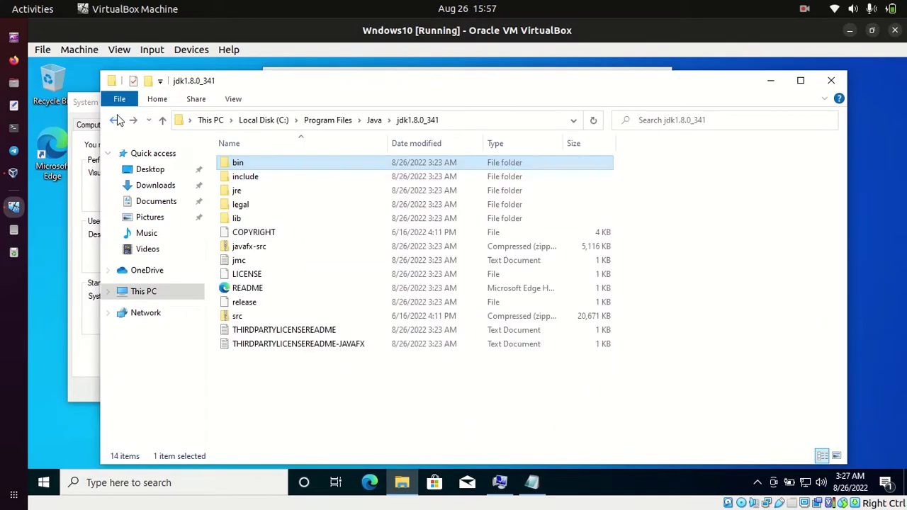
pyautogui.click(331, 122)
pyautogui.doubleClick(245, 193)
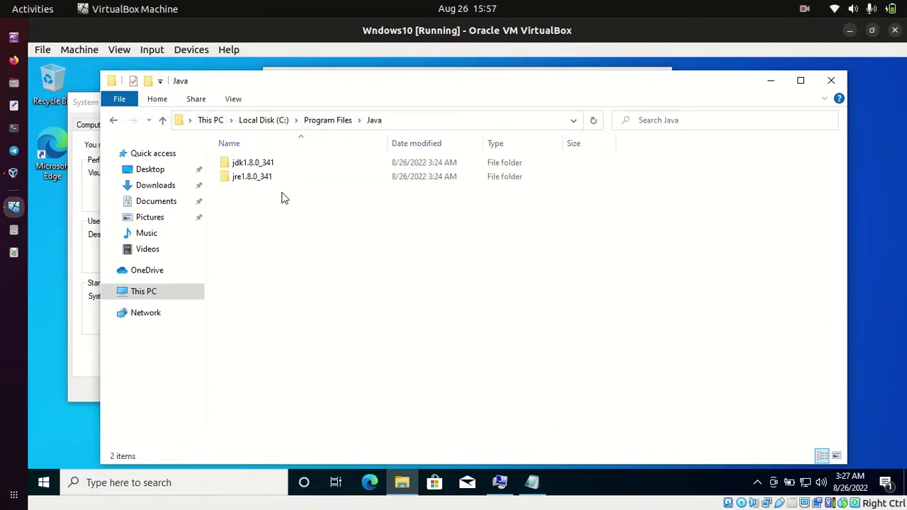
pyautogui.click(259, 179)
pyautogui.doubleClick(259, 179)
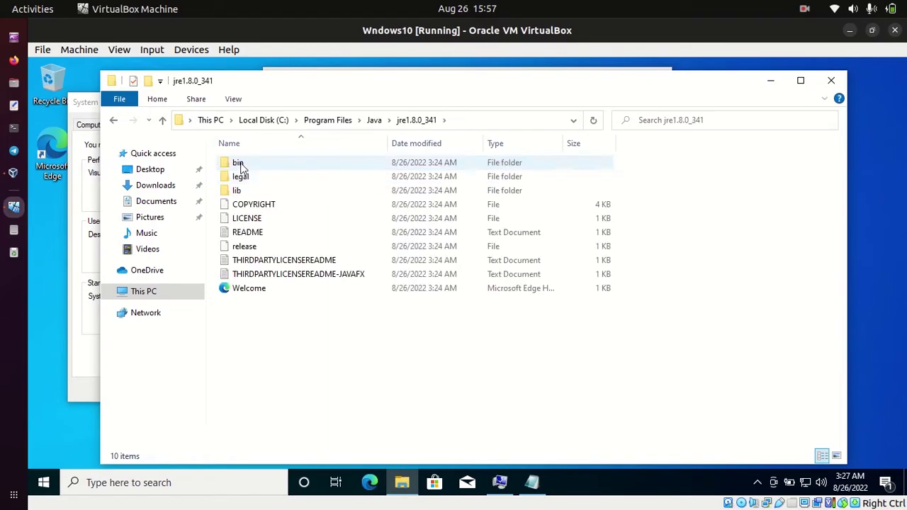
pyautogui.doubleClick(239, 164)
pyautogui.click(491, 123)
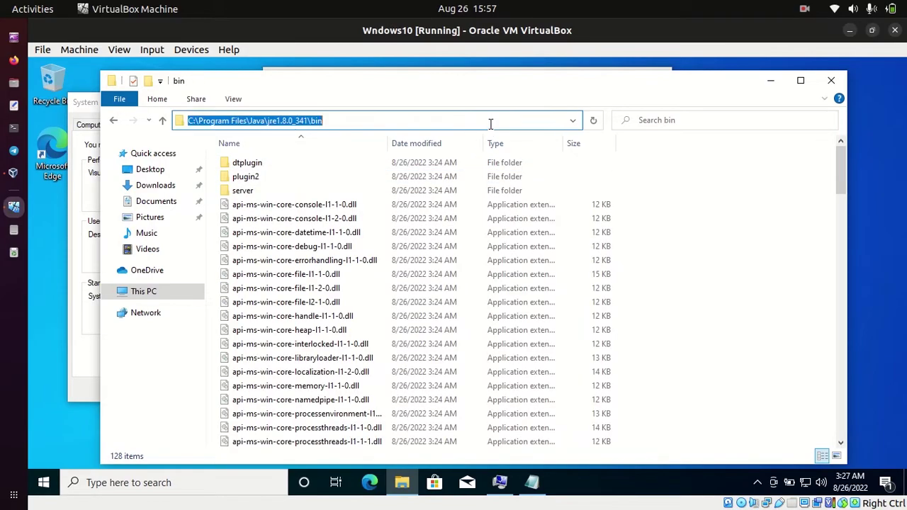
pyautogui.hotkey('ctrl', 'c')
pyautogui.hotkey('alt', 'Tab')
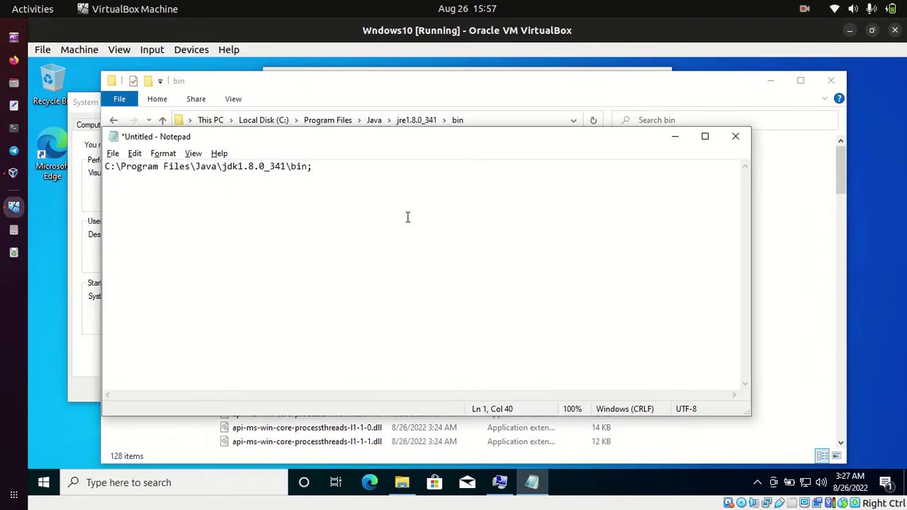
pyautogui.hotkey('ctrl', 'v')
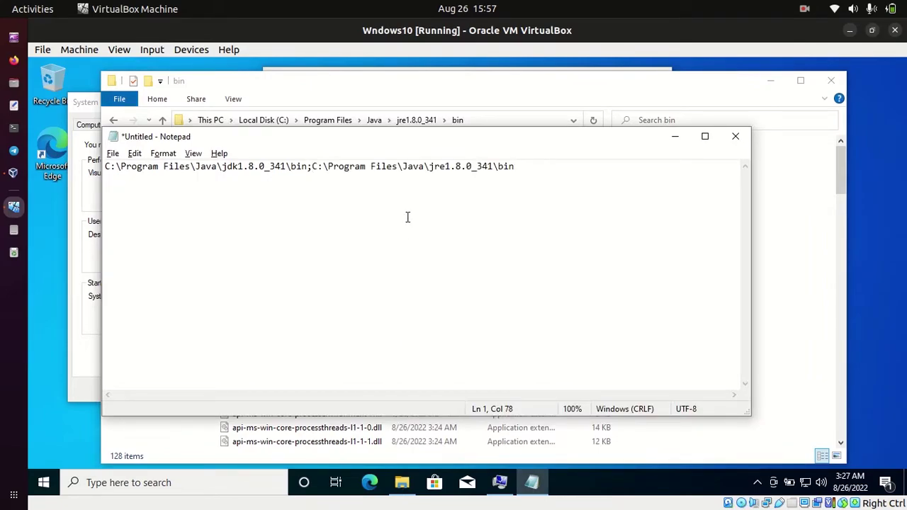
pyautogui.hotkey('alt', 'Tab')
# Step: Fill the CLASSPATH value with the combined JDK and JRE bin paths from Notepad
pyautogui.hotkey('alt', 'Tab')
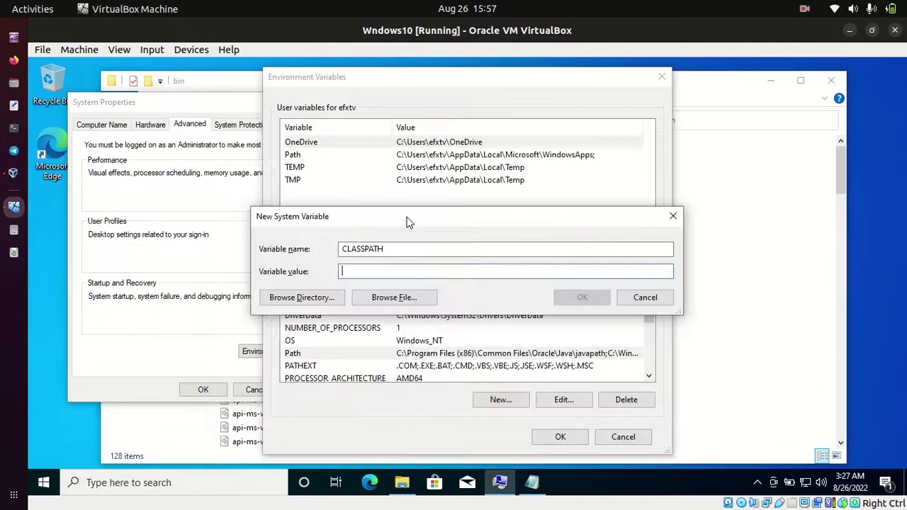
pyautogui.hotkey('alt', 'Tab')
pyautogui.hotkey('alt', 'Tab')
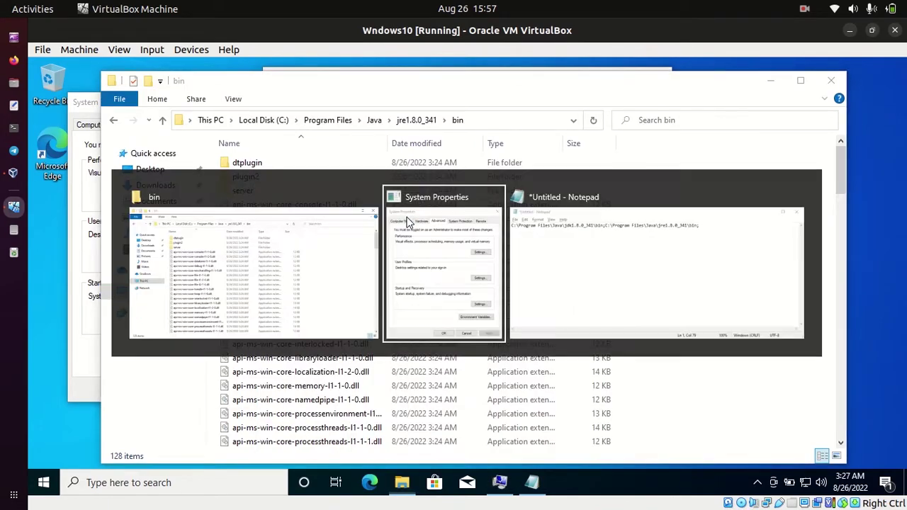
pyautogui.hotkey('alt', 'Tab')
pyautogui.press('alt')
pyautogui.hotkey('ctrl', 'a')
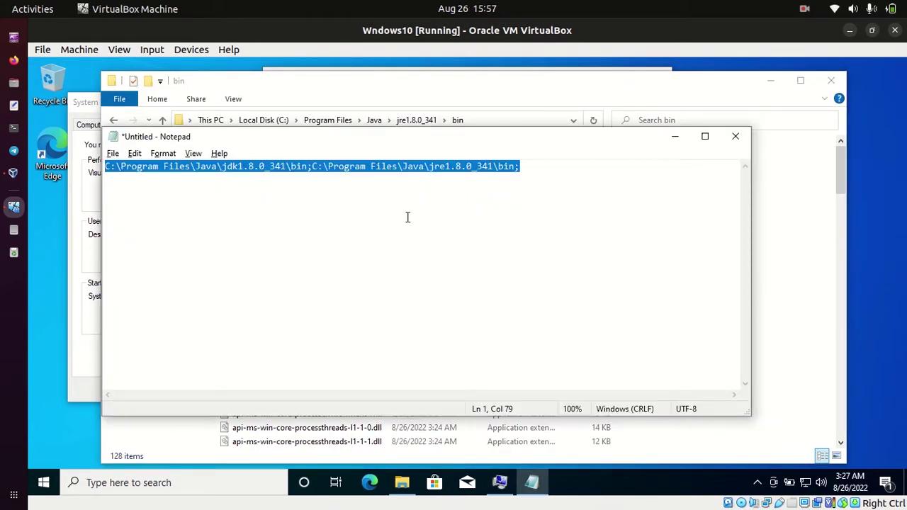
pyautogui.hotkey('alt', 'Tab')
pyautogui.hotkey('alt', 'Tab')
pyautogui.hotkey('alt', 'Tab')
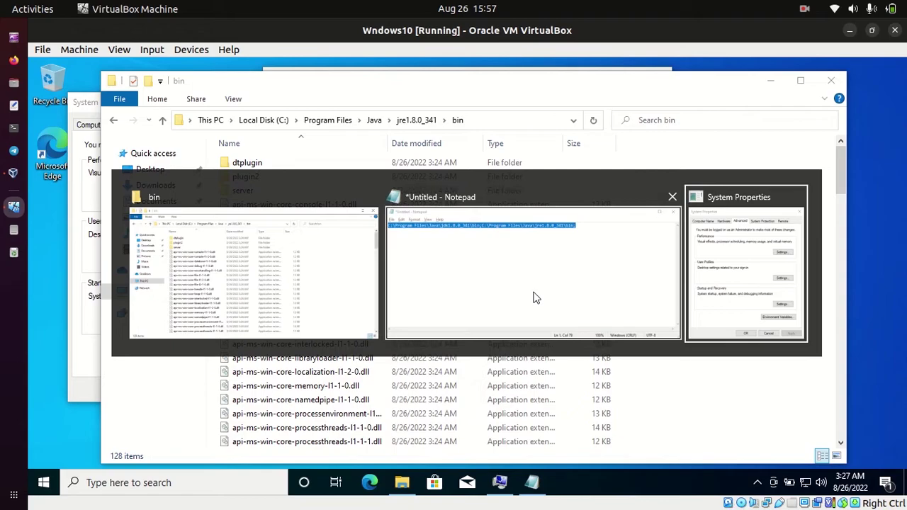
pyautogui.press('alt')
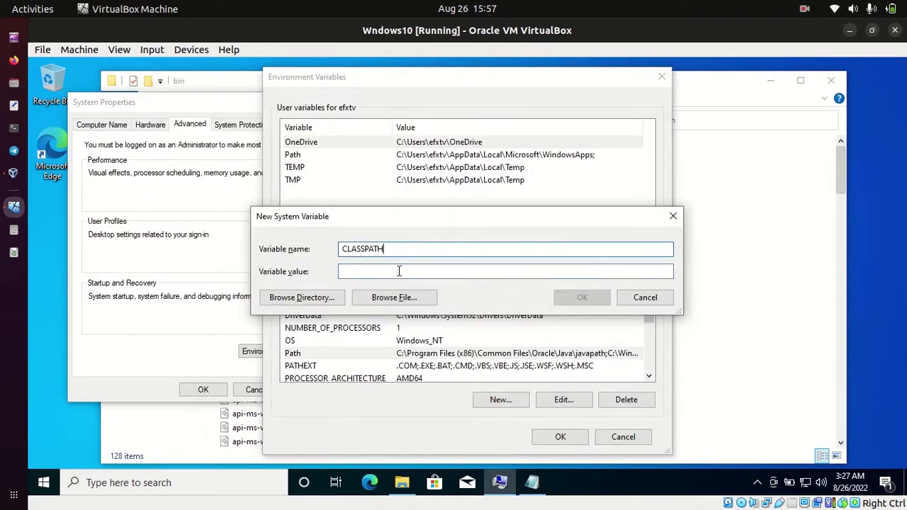
pyautogui.click(399, 270)
pyautogui.hotkey('ctrl', 'v')
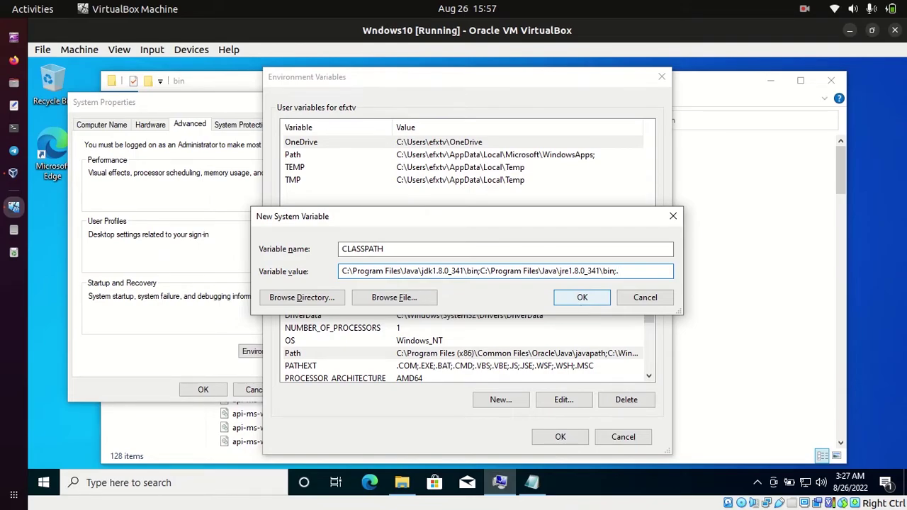
# Step: Save CLASSPATH and close Environment Variables and System Properties with OK
pyautogui.click(585, 297)
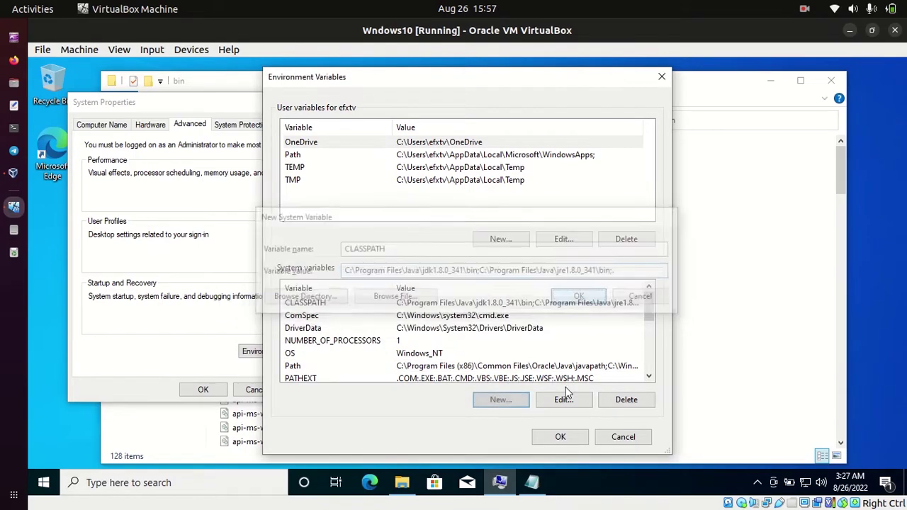
pyautogui.click(559, 437)
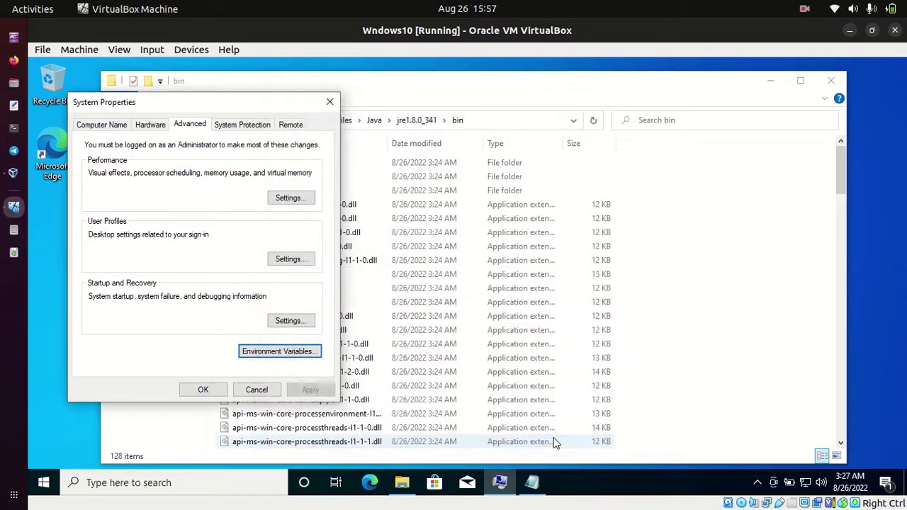
pyautogui.click(203, 391)
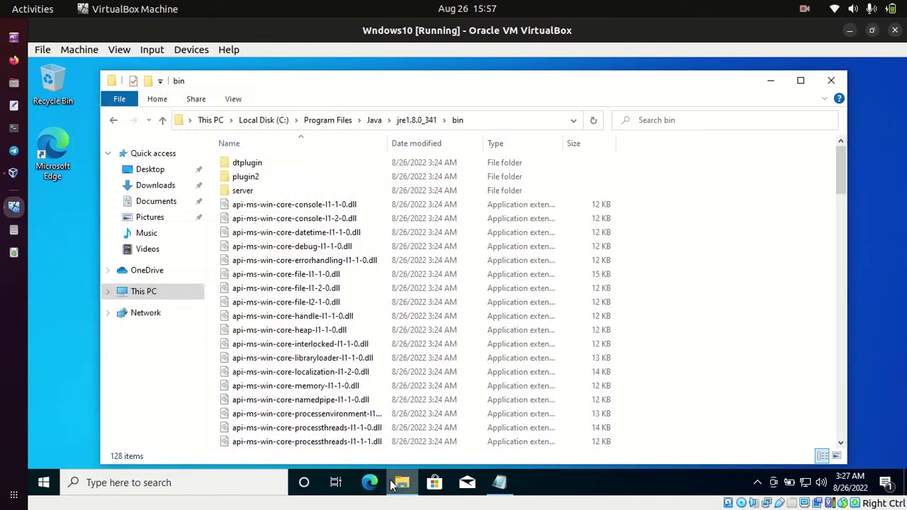
# Step: Launch Command Prompt via Win+R CMD and run java and javac
pyautogui.press('super+r')
pyautogui.write('JA')
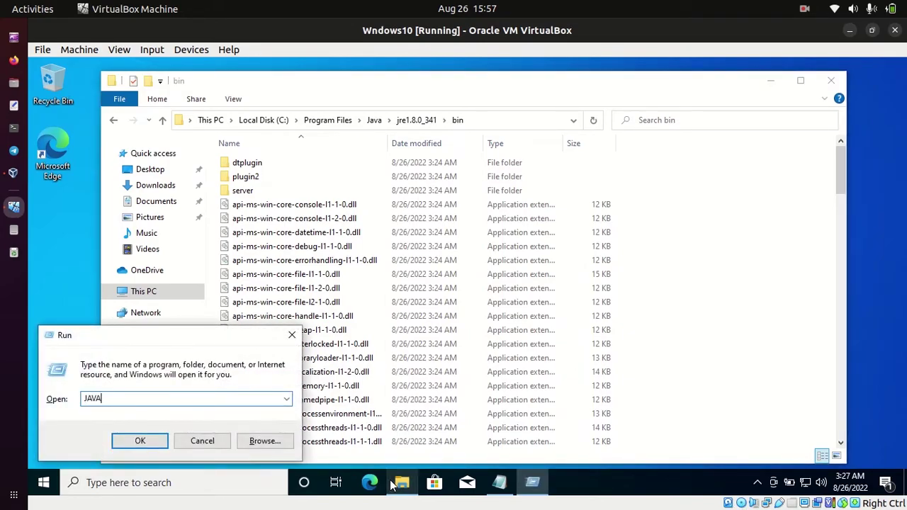
pyautogui.press('BackSpace')
pyautogui.press('BackSpace')
pyautogui.write('CMD')
pyautogui.press('Return')
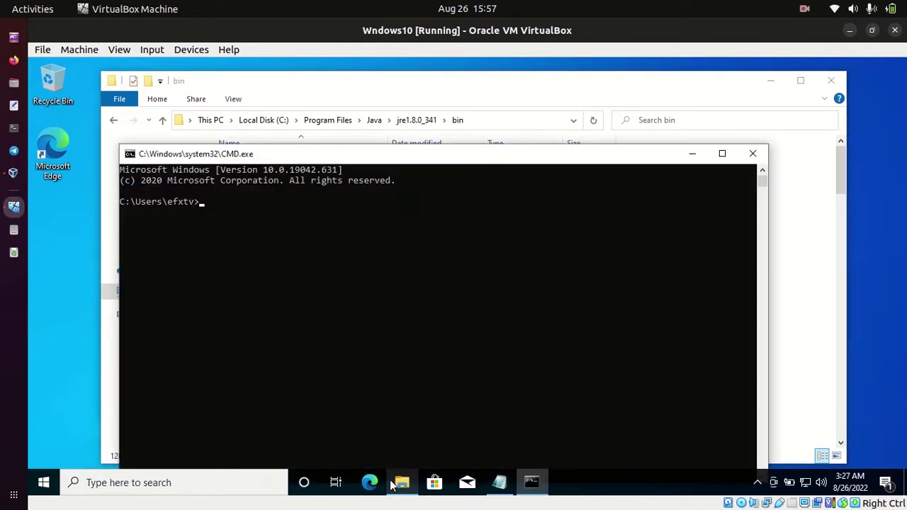
pyautogui.write('JAVA')
pyautogui.press('Return')
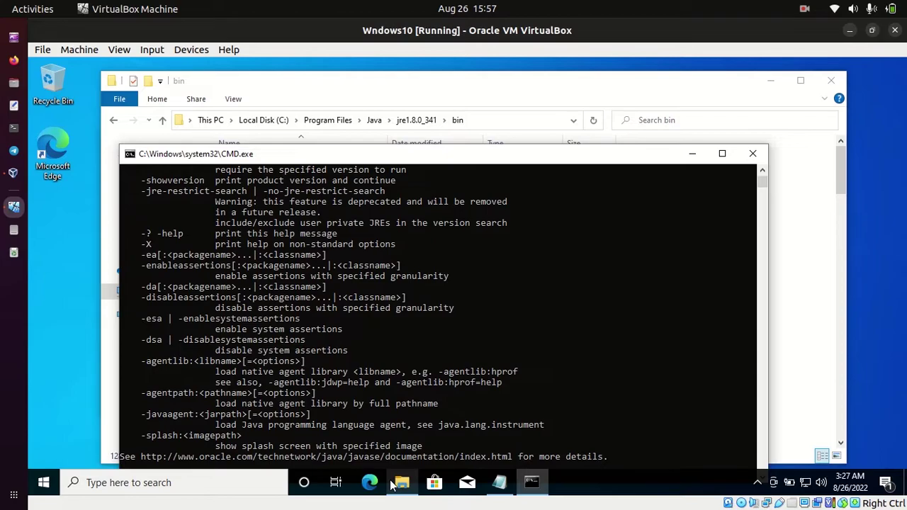
pyautogui.write('JAVAC')
pyautogui.press('Return')
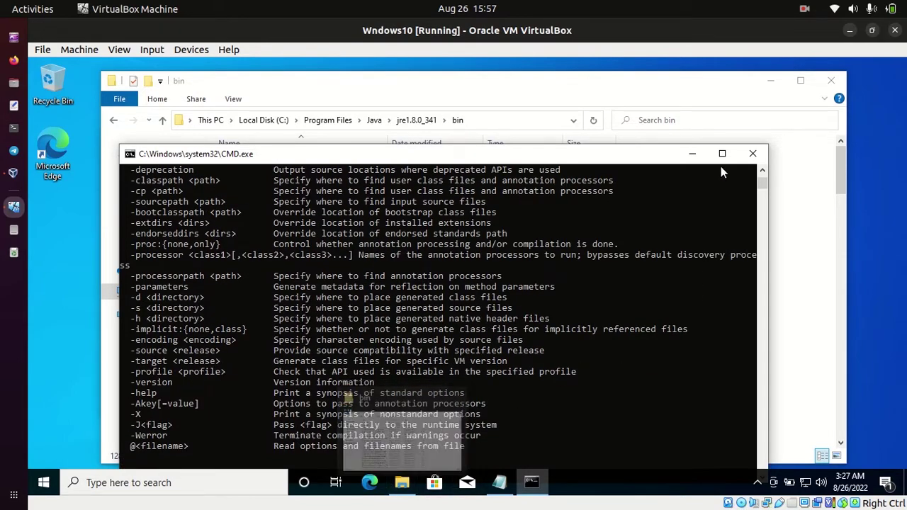
# Step: Maximize and clear the console, rerun java and javac, and confirm java -version shows 1.8.0_341
pyautogui.click(722, 154)
pyautogui.write('AER')
pyautogui.press('Return')
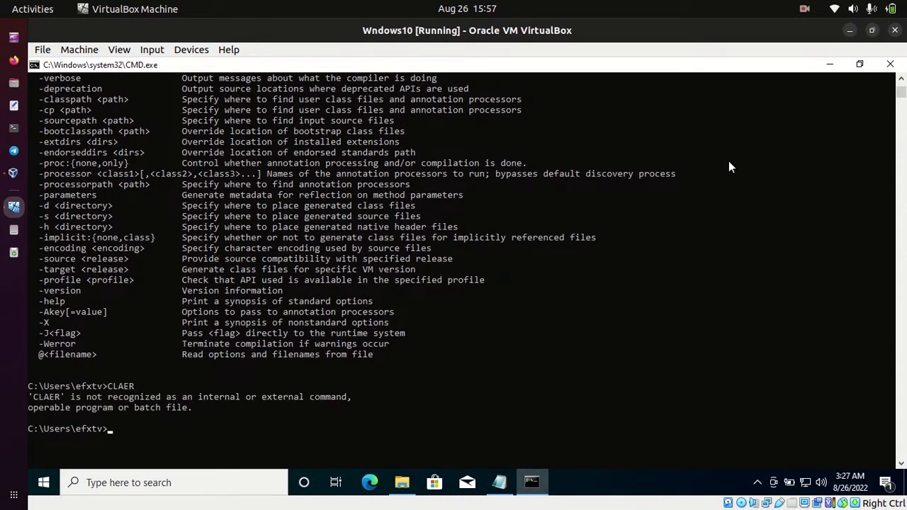
pyautogui.write('LS')
pyautogui.press('Return')
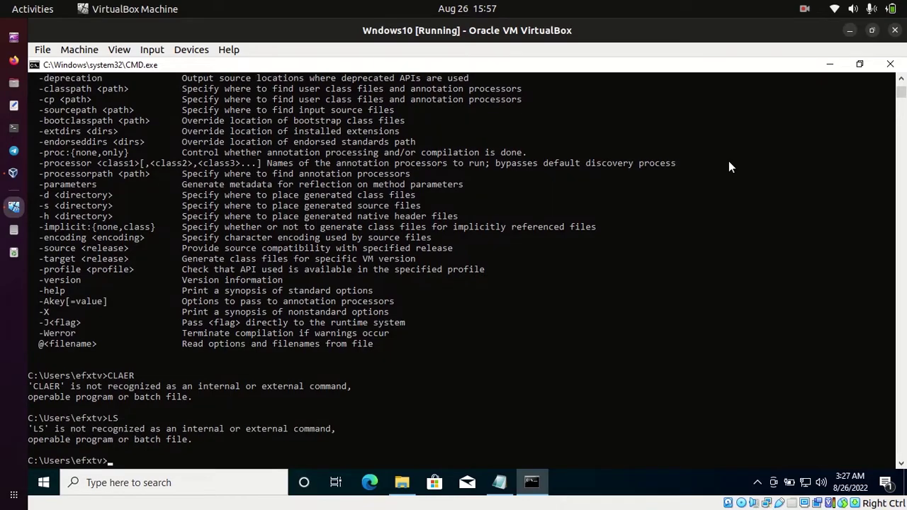
pyautogui.write('CLS')
pyautogui.press('Return')
pyautogui.write('j')
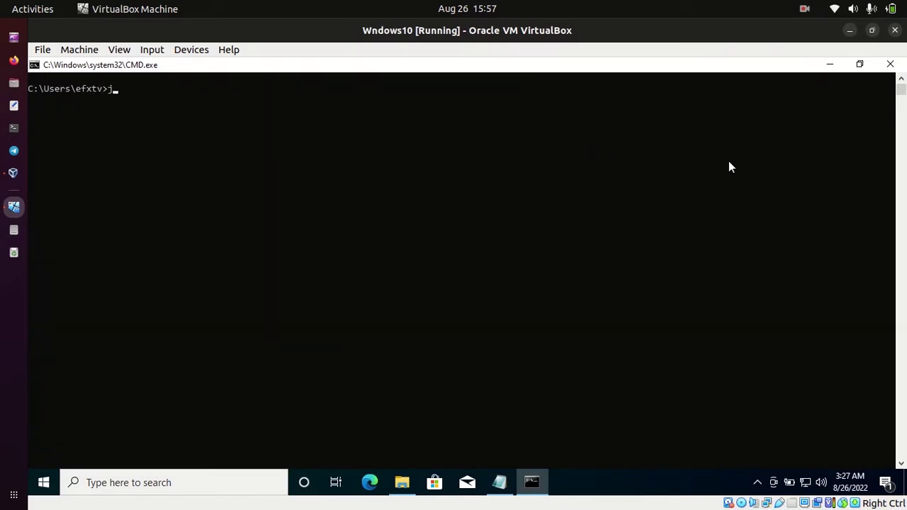
pyautogui.write('ava')
pyautogui.press('Return')
pyautogui.write('ja')
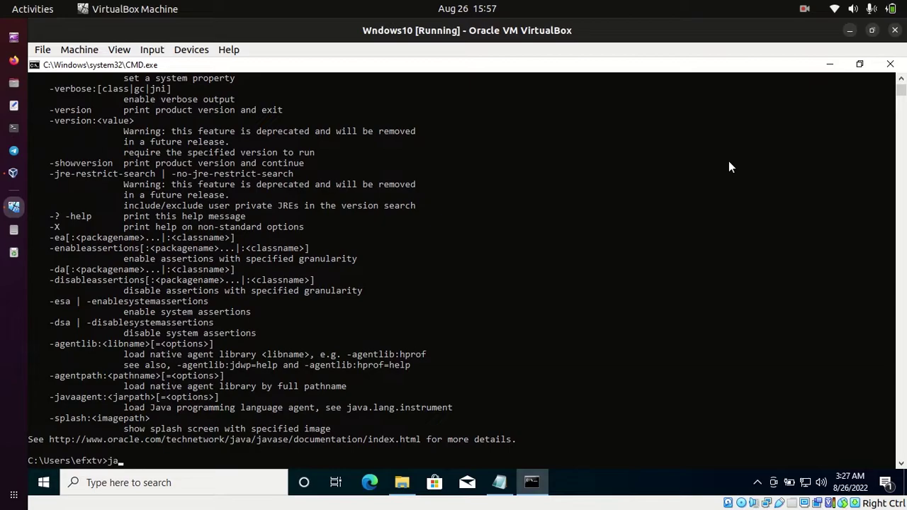
pyautogui.write('vac')
pyautogui.press('Return')
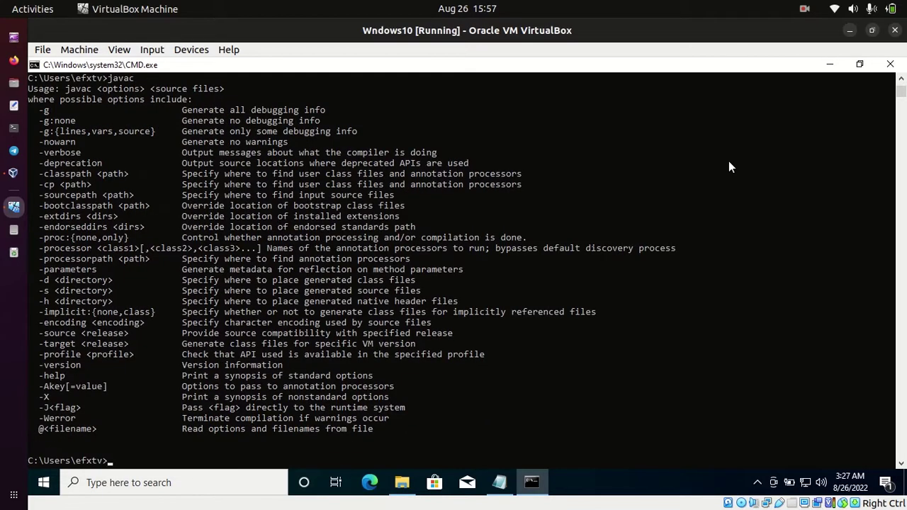
pyautogui.write('java')
pyautogui.write(' -version')
pyautogui.press('Return')
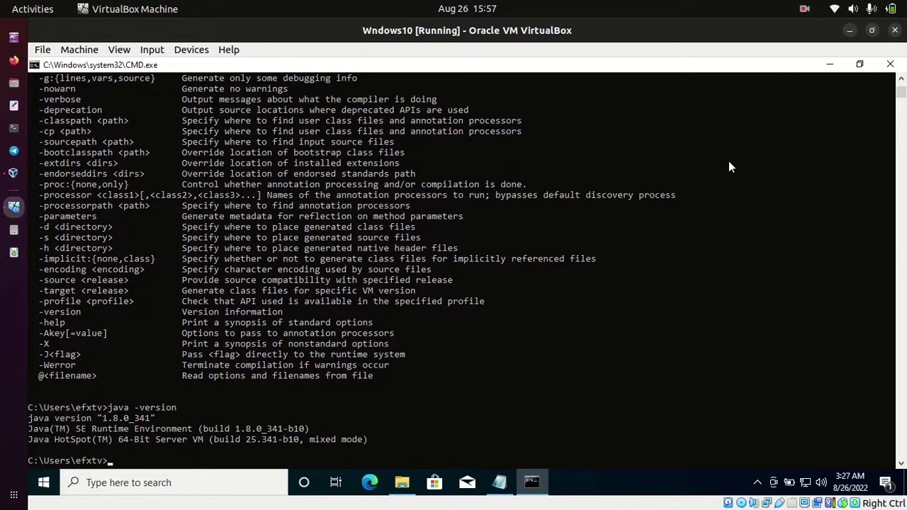